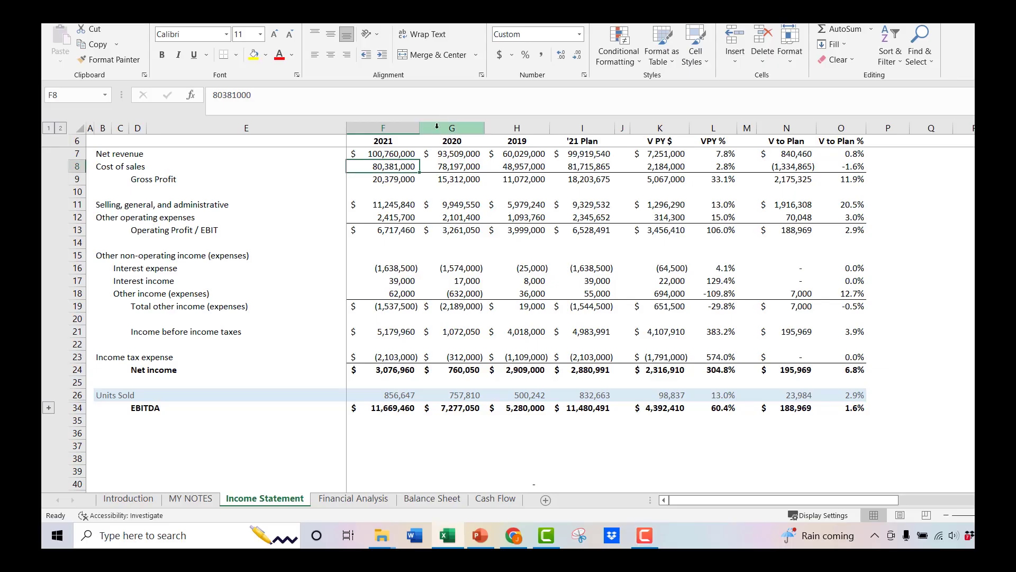
Insert a blank column at G and title it '21 % of Sales
left_click(444, 129)
right_click(444, 129)
key("Escape")
key("ctrl+shift+plus")
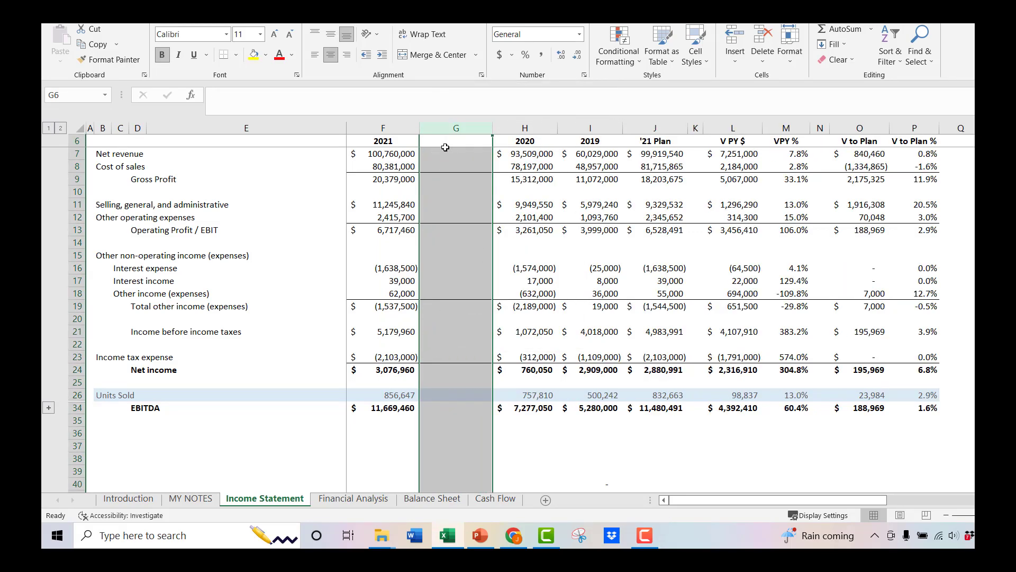
left_click(446, 141)
type("''21")
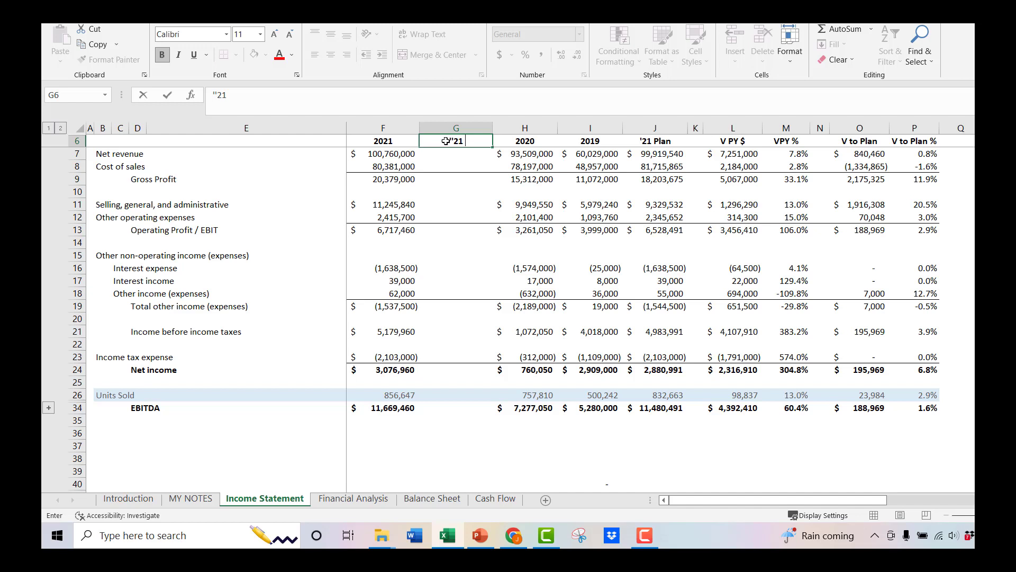
type(" % of Sales")
key("Return")
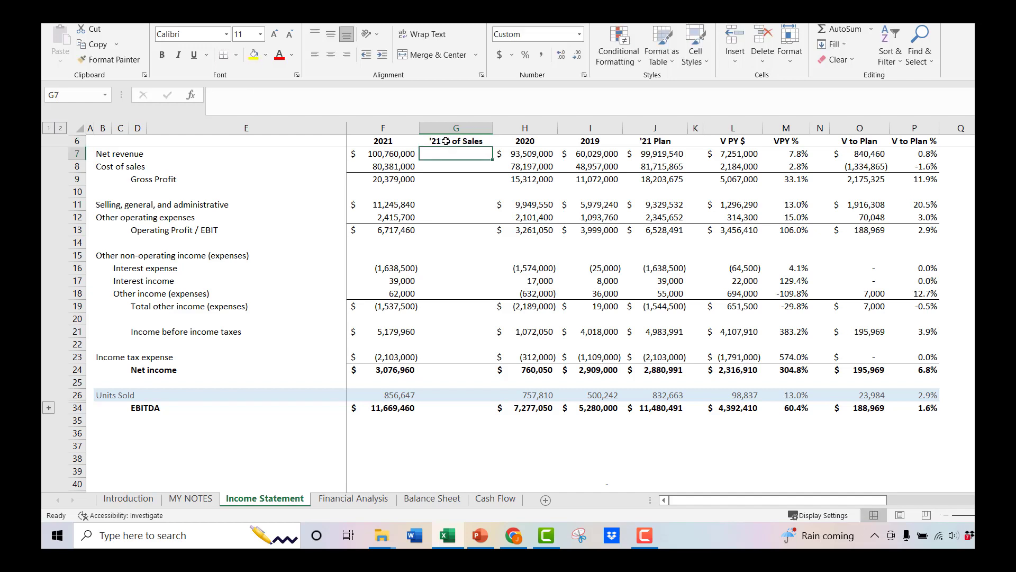
Enter the net revenue ratio formula for 2021 in the new column
type("=")
key("Left")
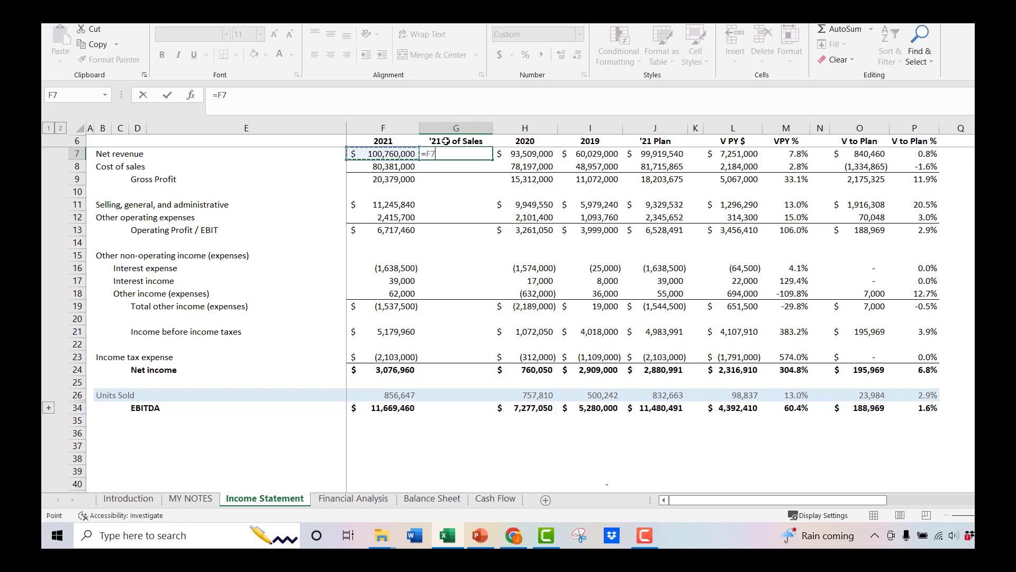
type("/")
key("Left")
key("Return")
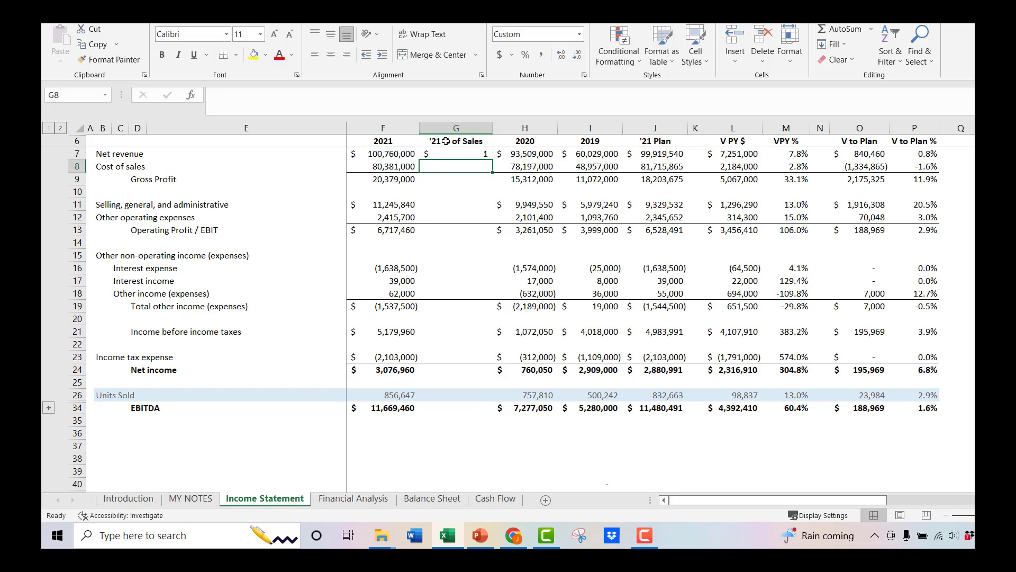
Enter =F8/F$7 for cost of sales, locking the net revenue row
type("=")
key("Left")
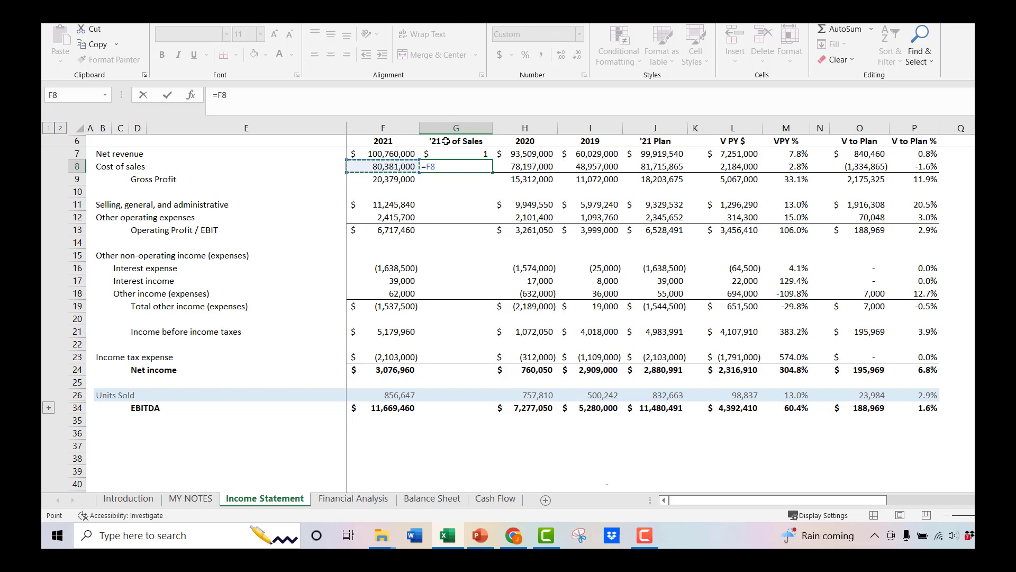
type("/")
key("Left")
key("Up")
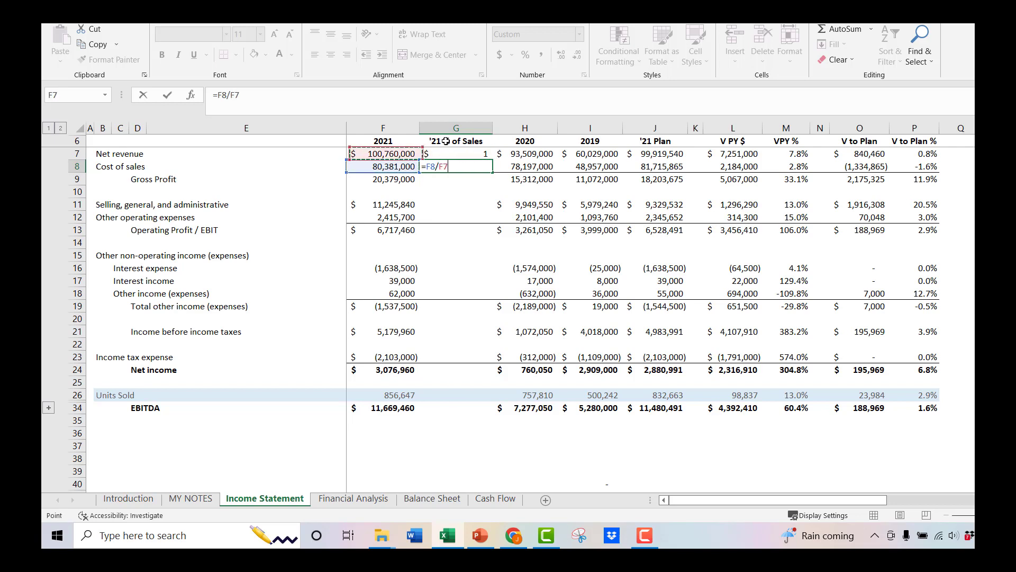
left_click(236, 95)
key("F4")
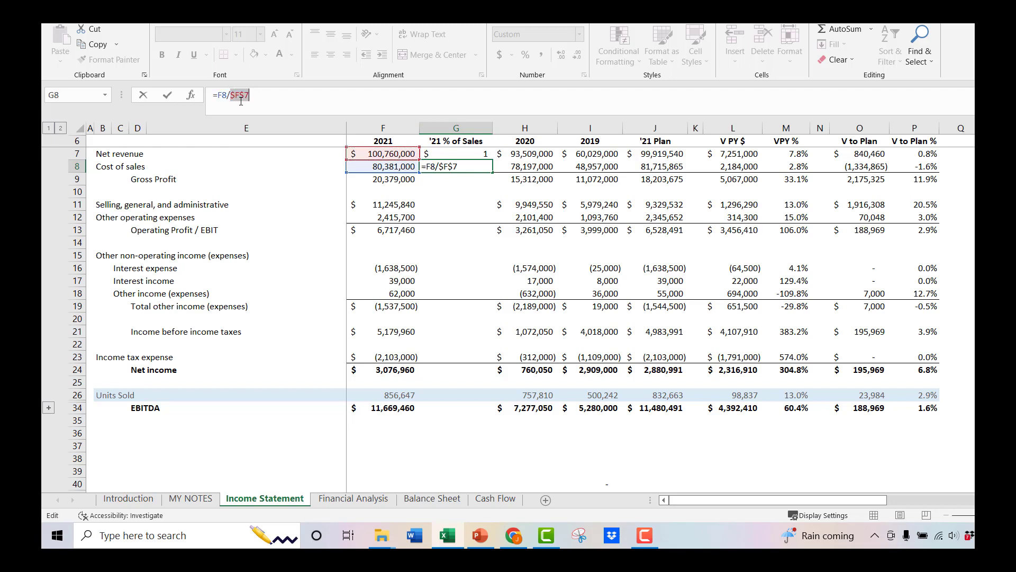
key("F4")
key("ctrl+Return")
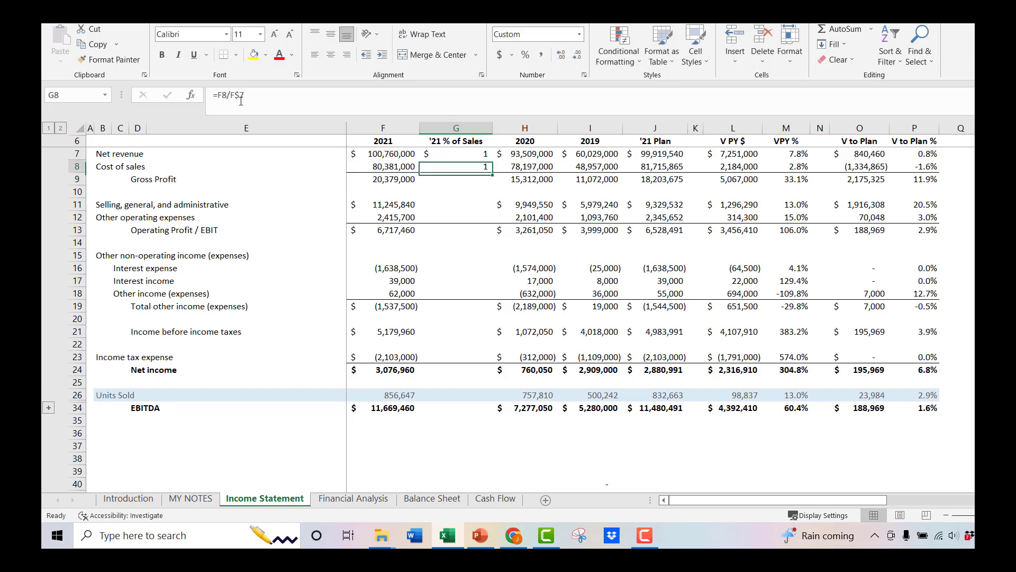
Paste the ratio formula down SG&A through EBITDA, clearing it from Units Sold
key("ctrl+c")
key("Down")
key("Down")
key("Down")
key("ctrl+v")
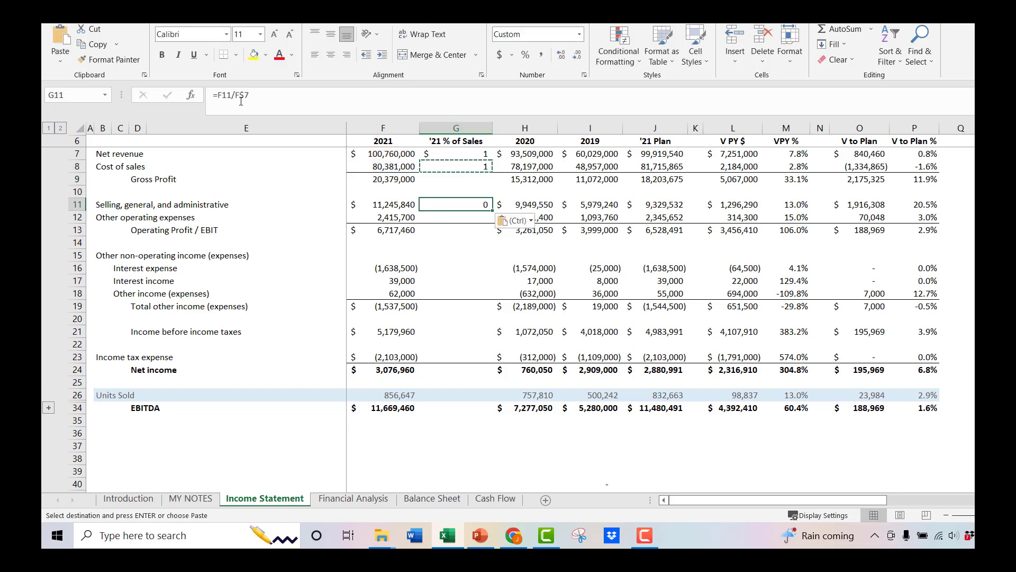
key("Down")
key("ctrl+v")
key("Down")
key("ctrl+v")
key("Down")
key("Down")
key("Down")
key("ctrl+v")
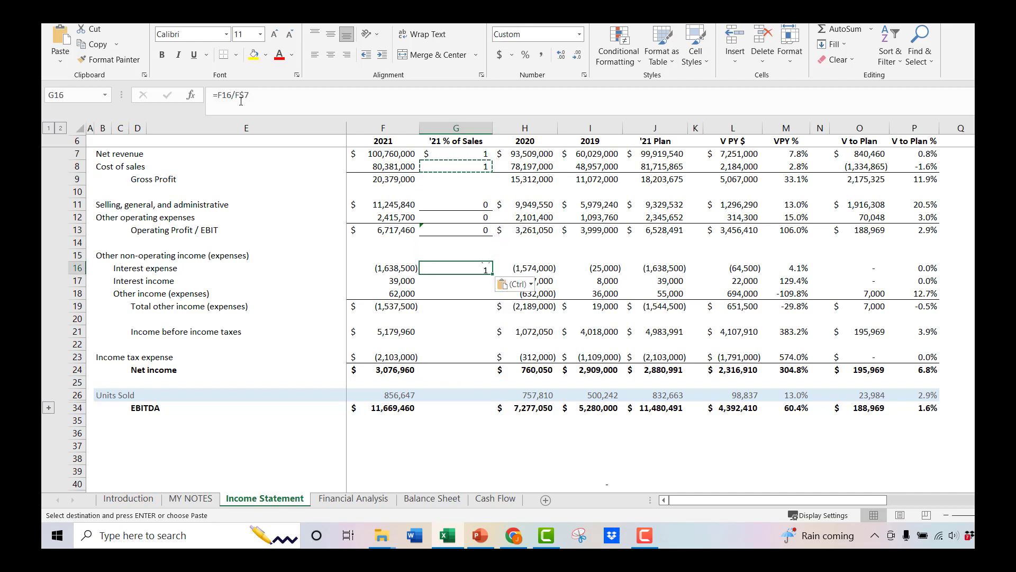
key("Down")
key("ctrl+v")
key("Down")
key("ctrl+v")
key("Down")
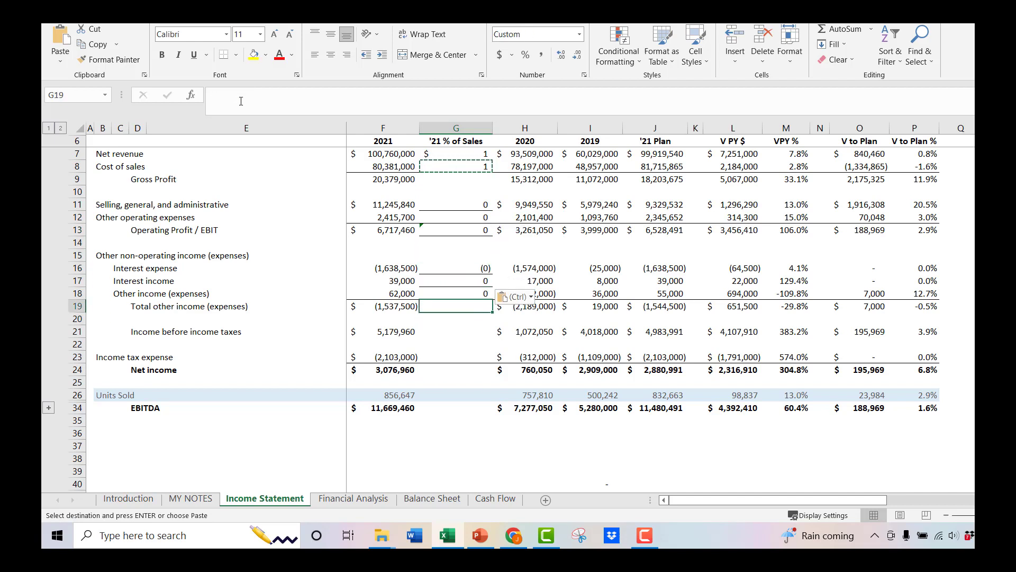
key("ctrl+v")
key("Down")
key("Down")
key("ctrl+v")
key("Down")
key("Down")
key("ctrl+v")
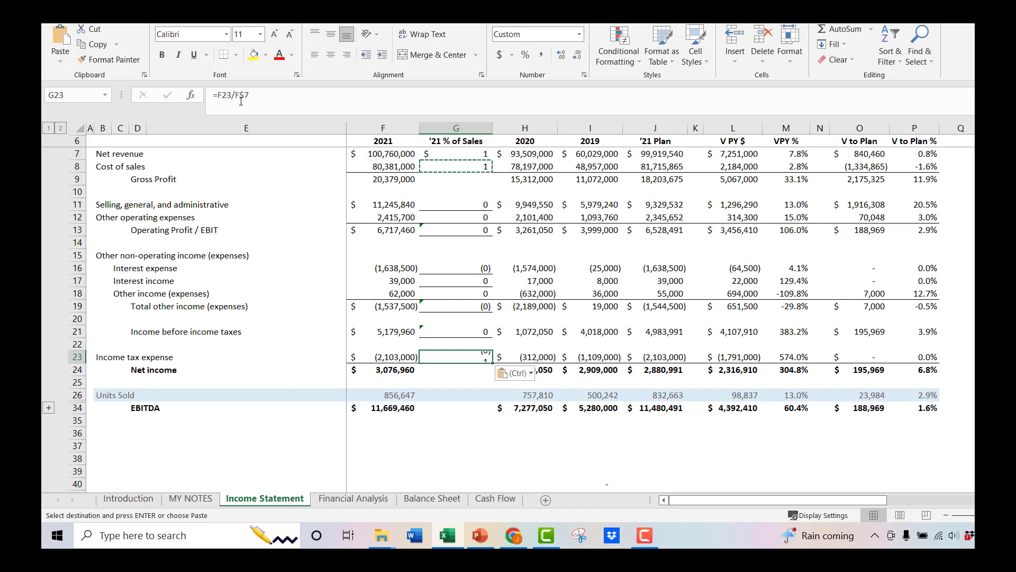
key("Down")
key("ctrl+v")
key("Down")
key("Down")
key("ctrl+v")
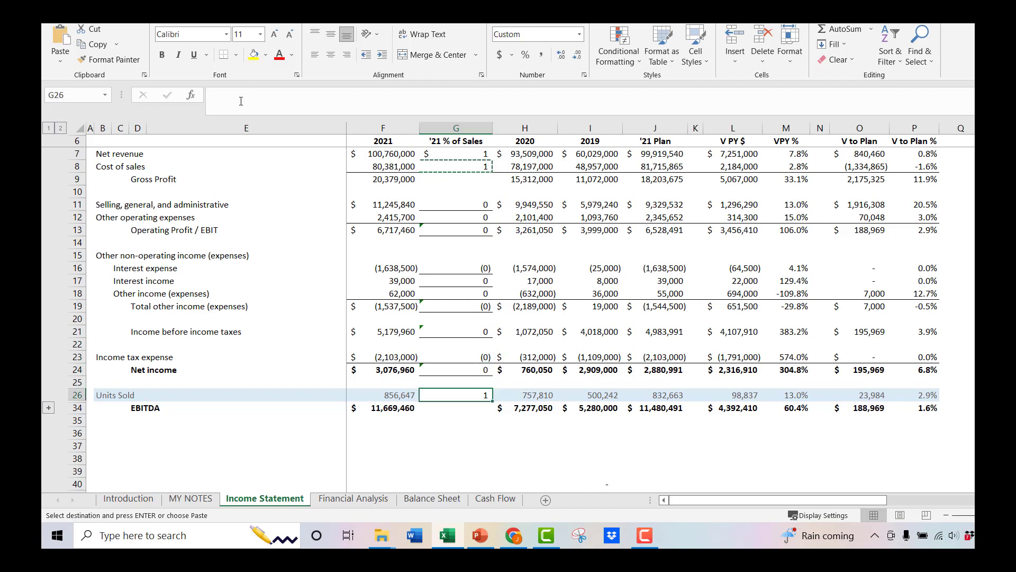
key("Down")
key("ctrl+v")
key("Up")
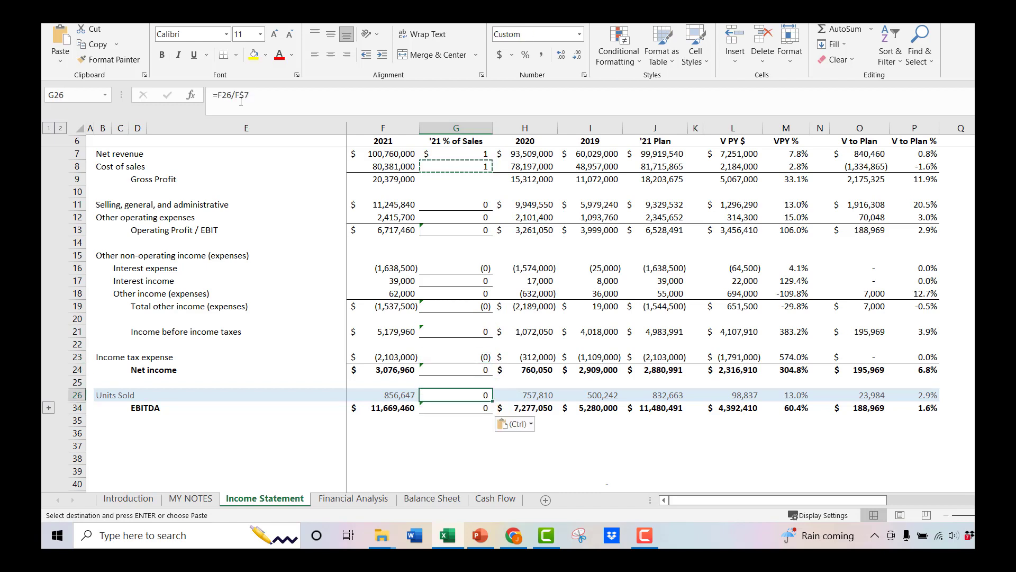
key("Delete")
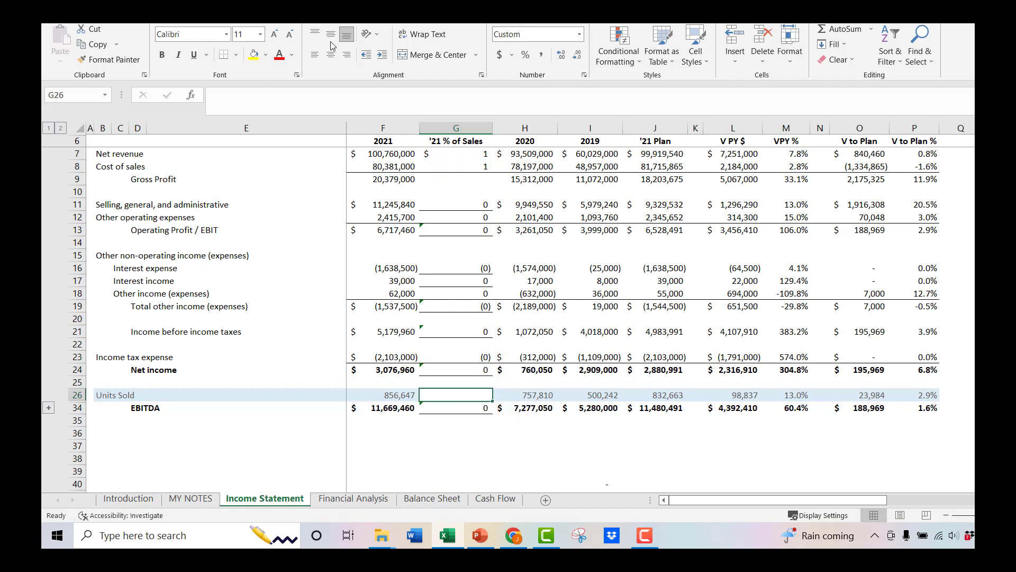
Copy 2021's formatting onto column G, show percentages with one decimal, and narrow it
left_click(399, 130)
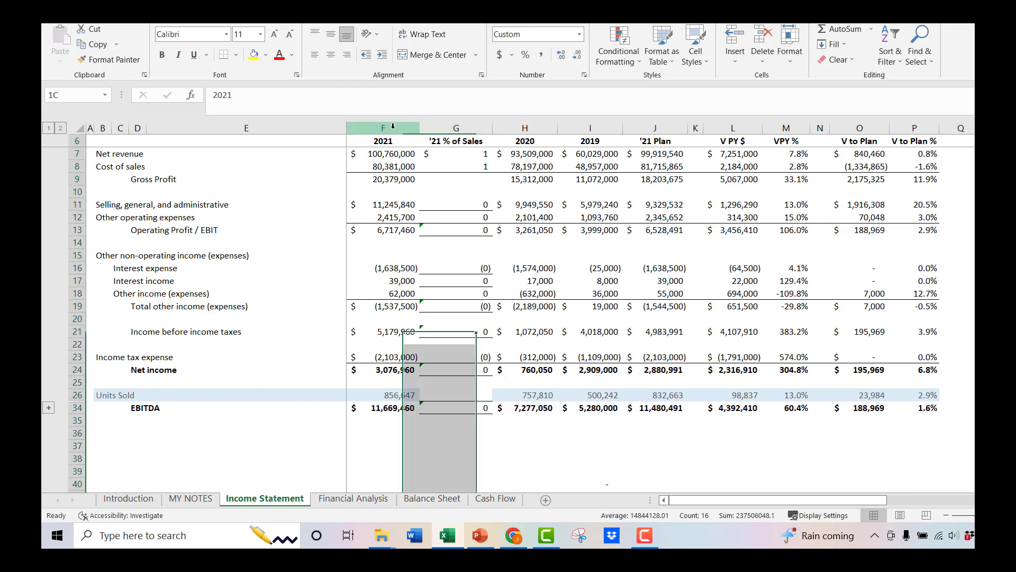
left_click(456, 127)
left_click_drag(454, 154, 455, 409)
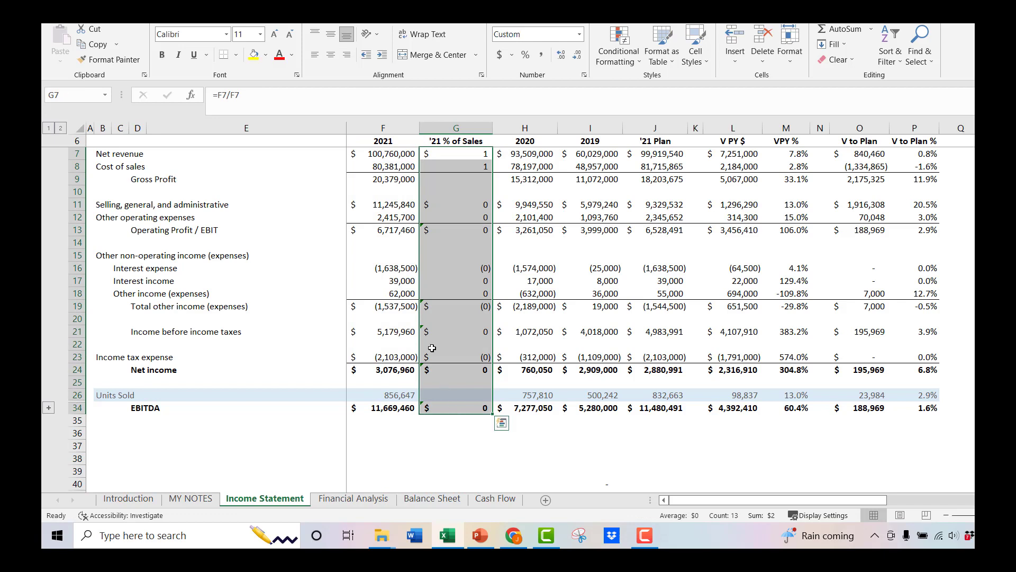
left_click(524, 55)
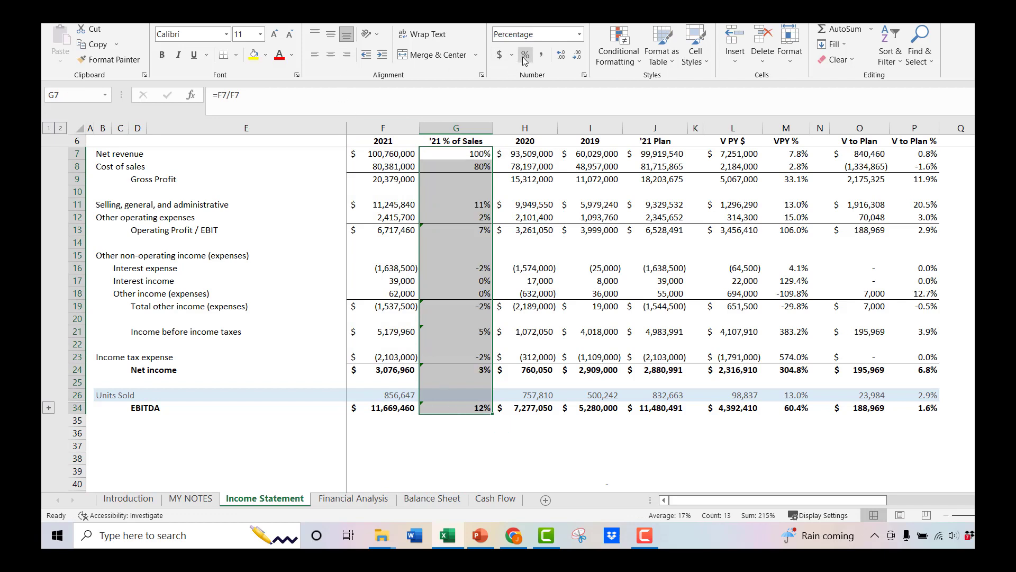
left_click(562, 56)
left_click_drag(492, 128, 489, 129)
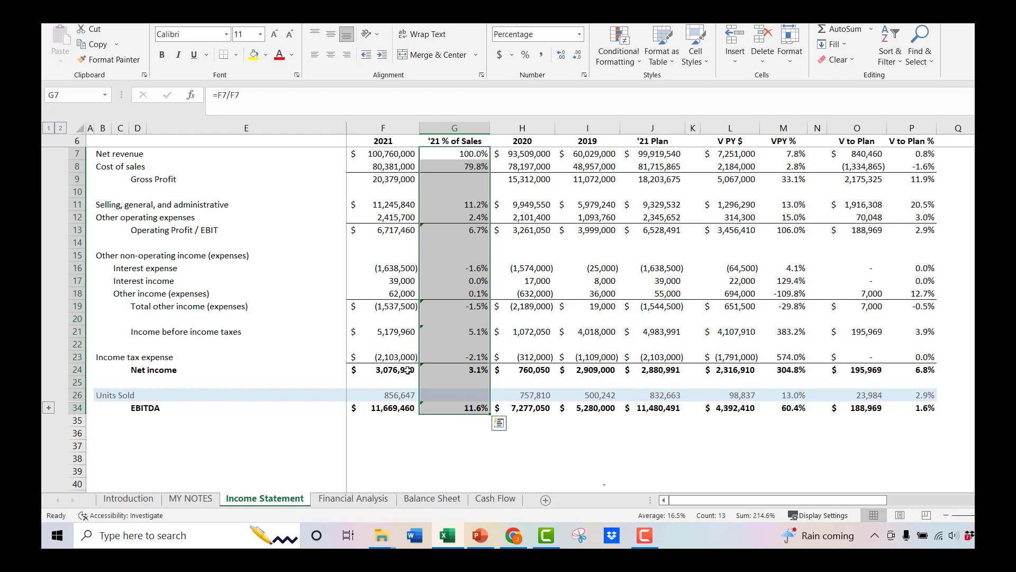
left_click(454, 434)
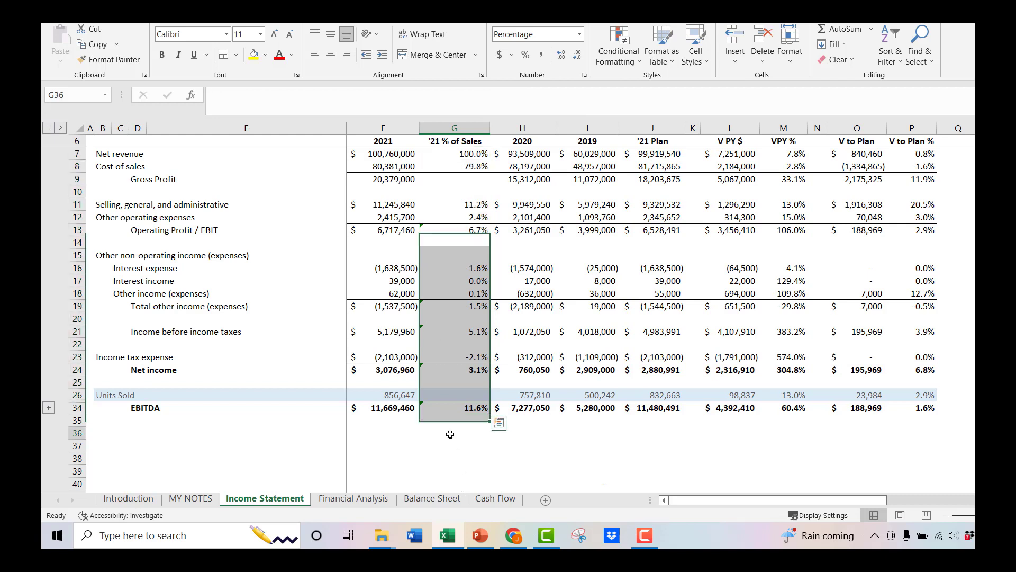
Check the cost of sales, SG&A and other operating expense ratio formulas
left_click(458, 166)
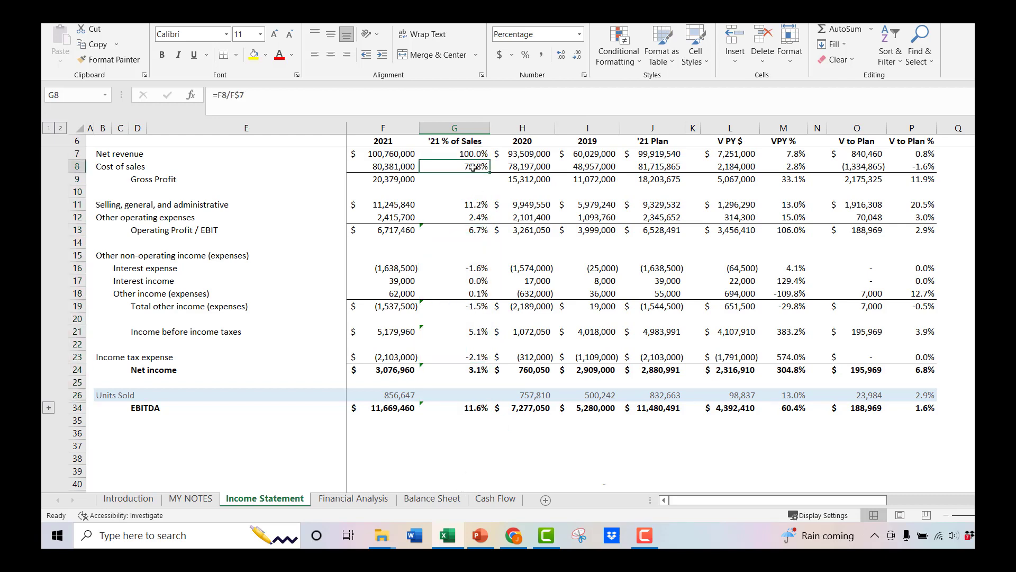
left_click(394, 154)
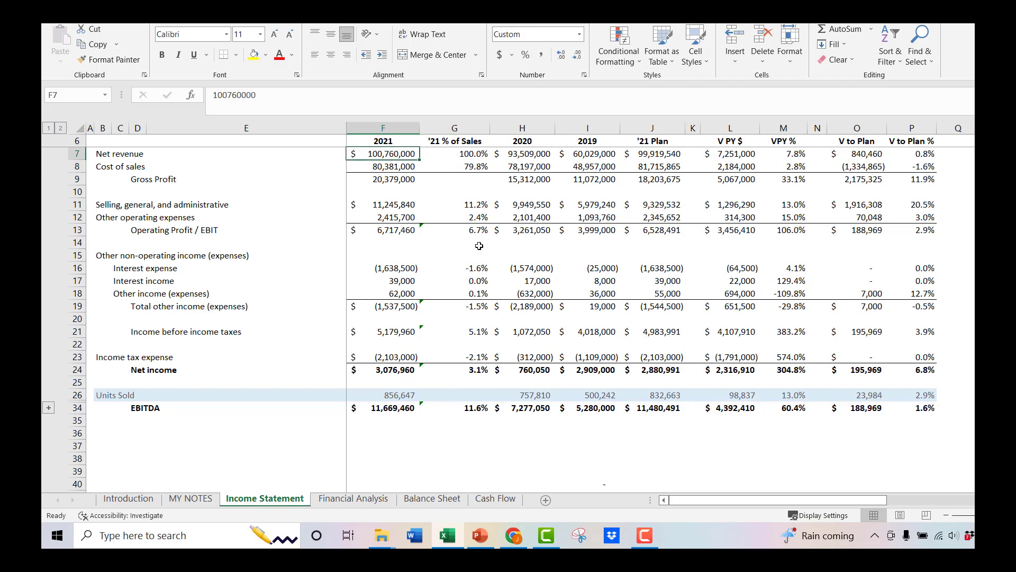
left_click(476, 204)
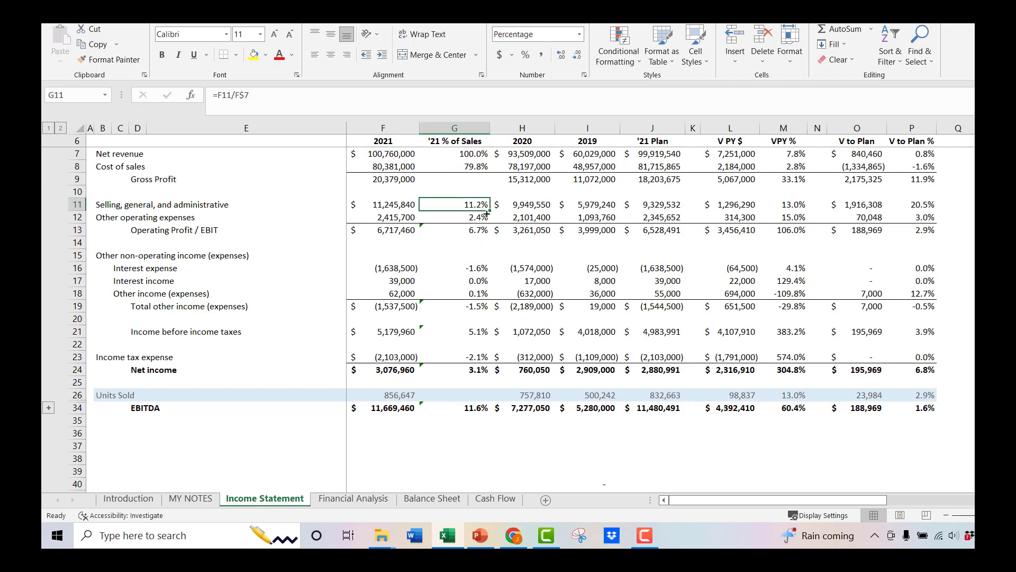
left_click(484, 216)
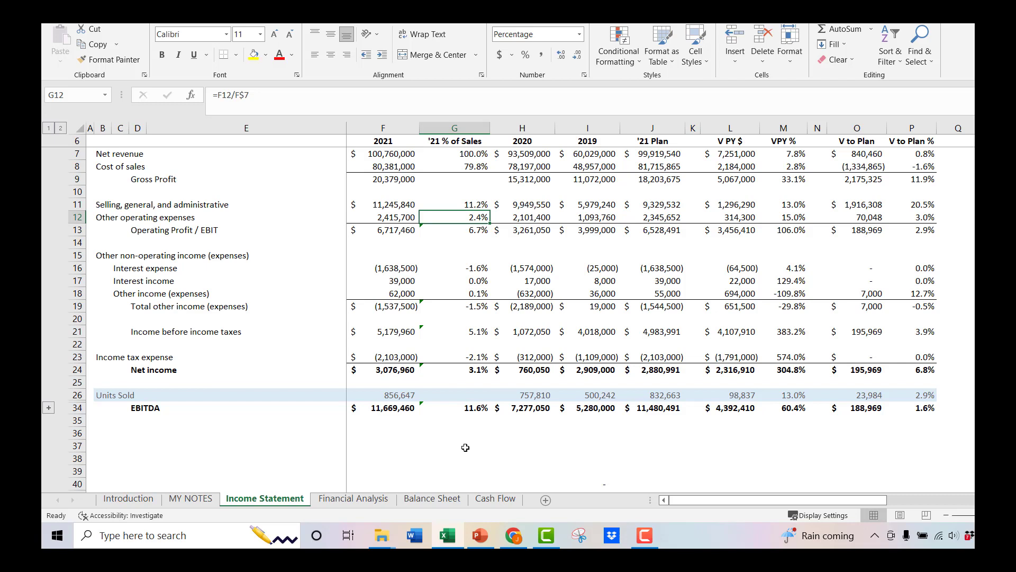
left_click_drag(453, 152, 457, 410)
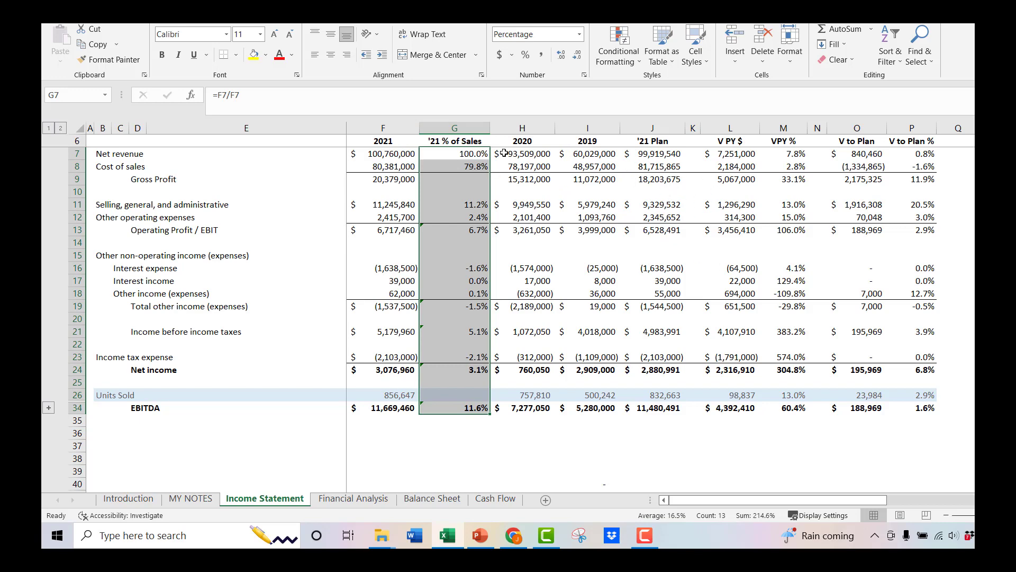
Insert a column before 2019 and paste the '21 % of Sales column into it
left_click(522, 128)
right_click(575, 129)
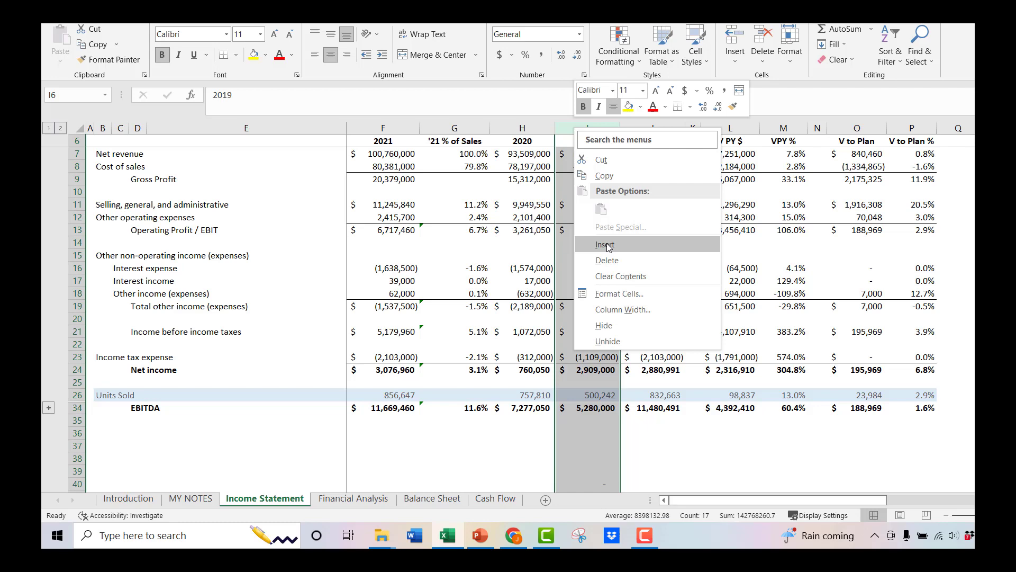
left_click(605, 245)
left_click(465, 128)
key("ctrl+c")
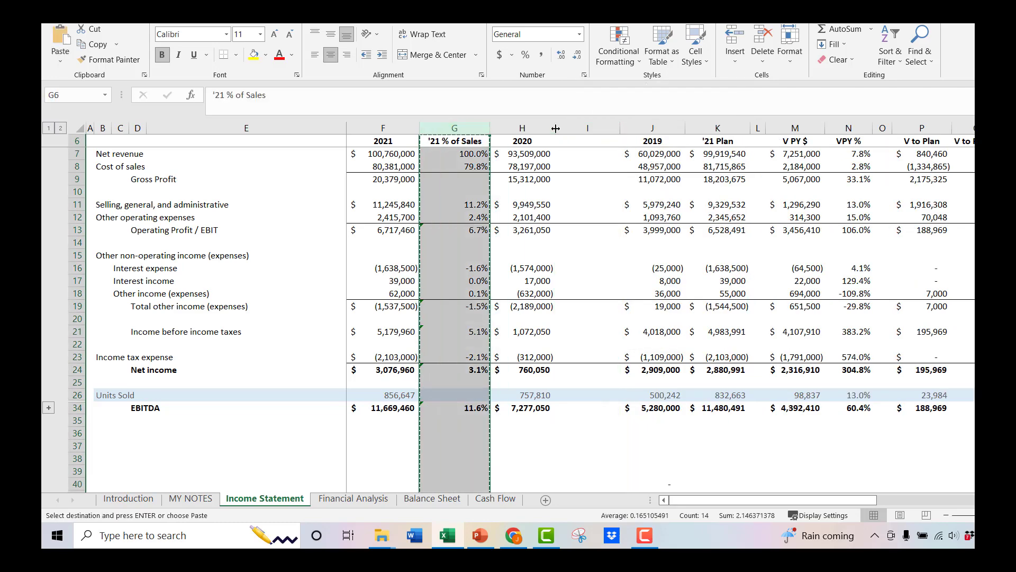
left_click(587, 128)
key("ctrl+v")
left_click(588, 166)
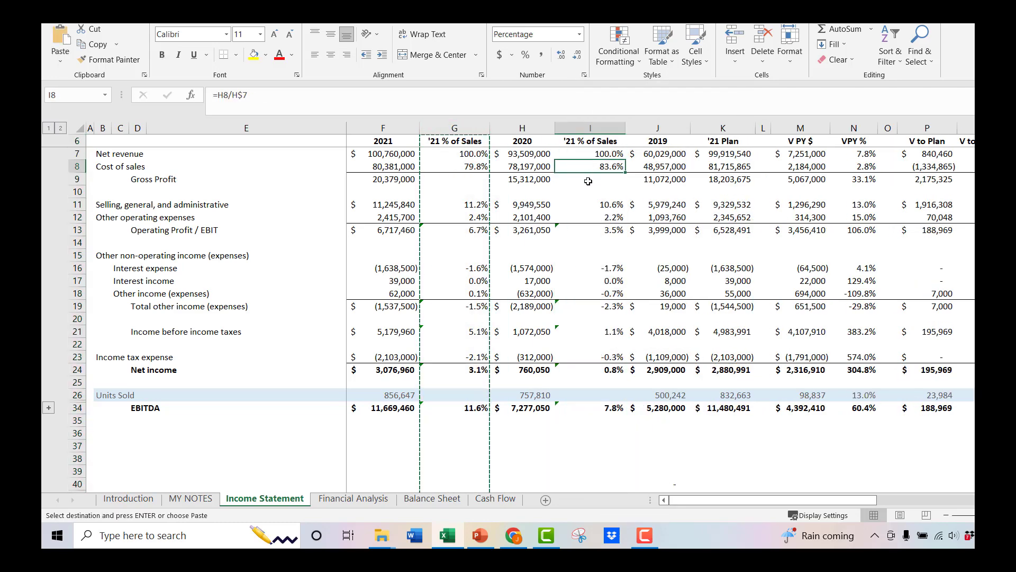
key("F2")
key("Escape")
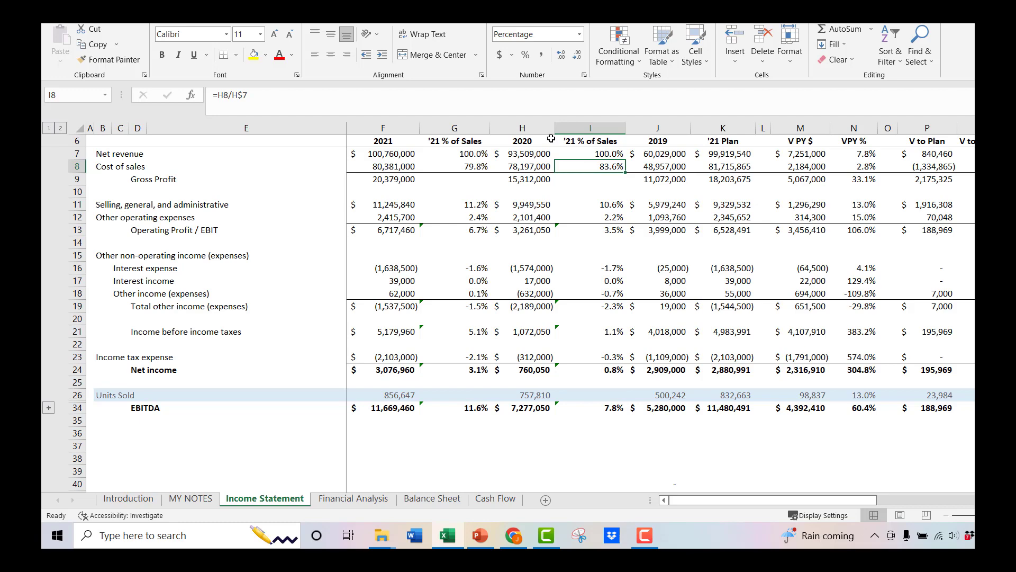
Rename the pasted column's heading to '20 % of Sales
double_click(575, 141)
key("BackSpace")
type("0")
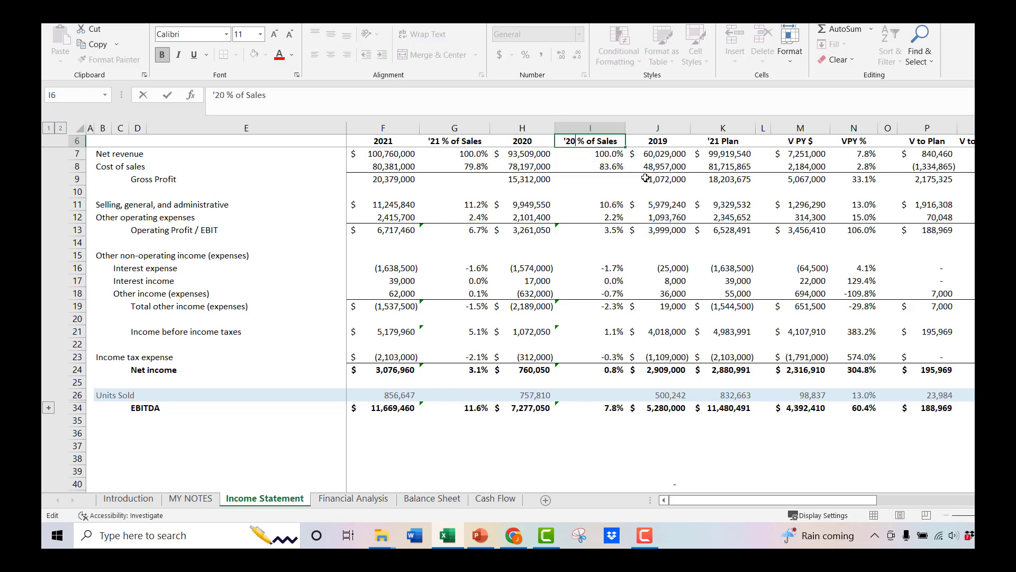
key("Return")
Insert a column after 2019 and paste the '20 % of Sales column into it
left_click(614, 127)
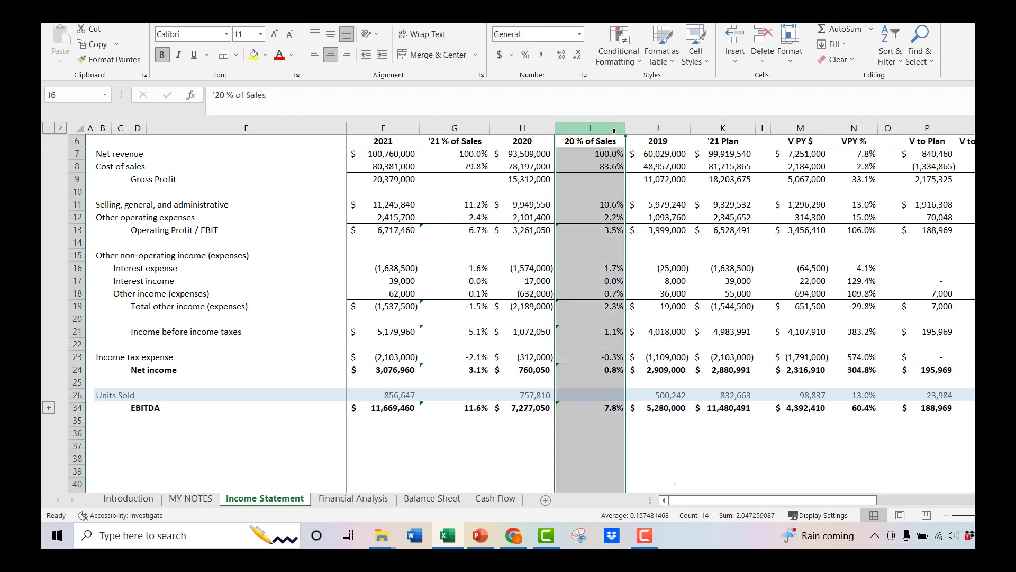
right_click(715, 128)
left_click(786, 244)
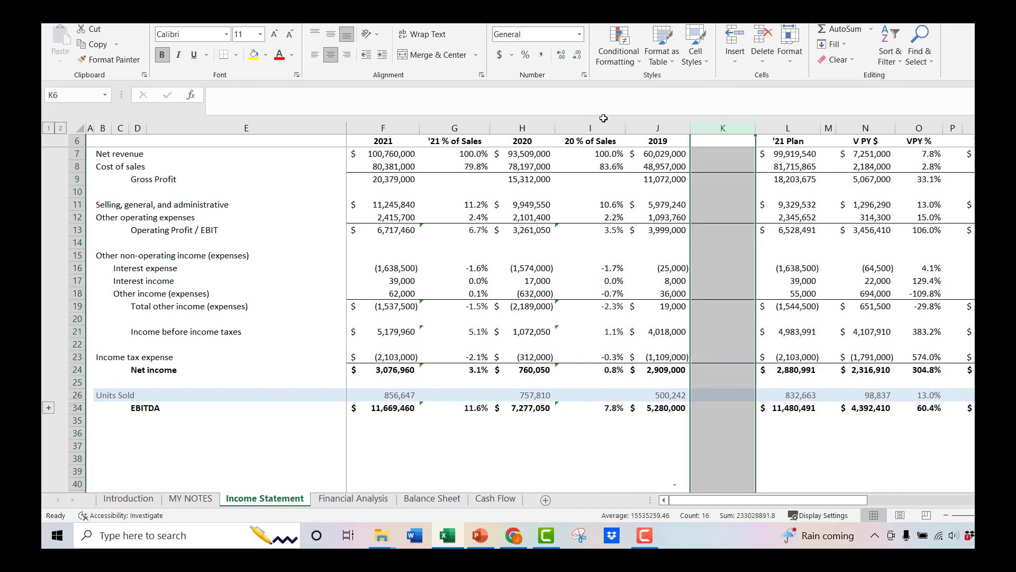
left_click(590, 128)
key("ctrl+c")
left_click(718, 128)
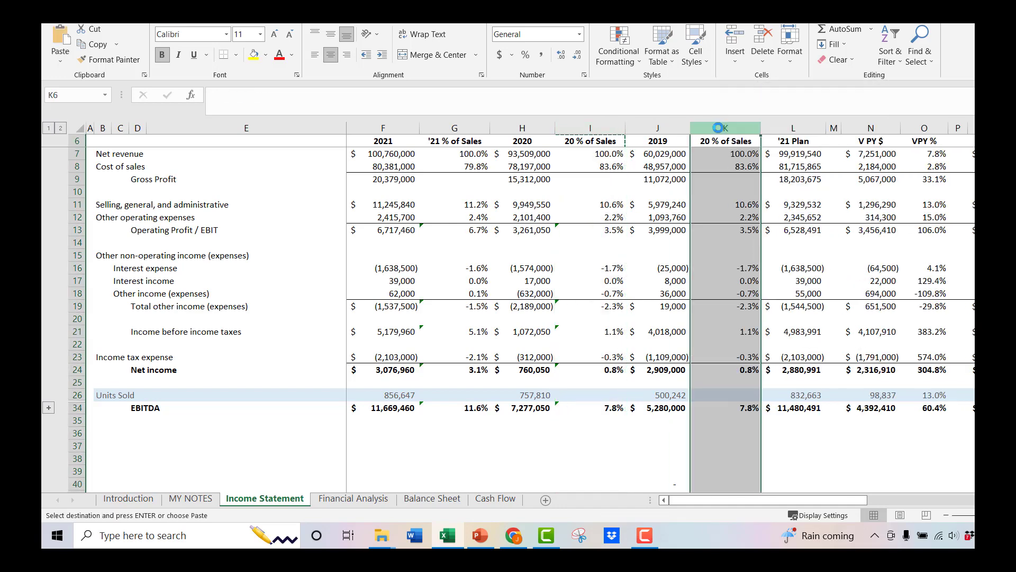
key("Return")
left_click(716, 356)
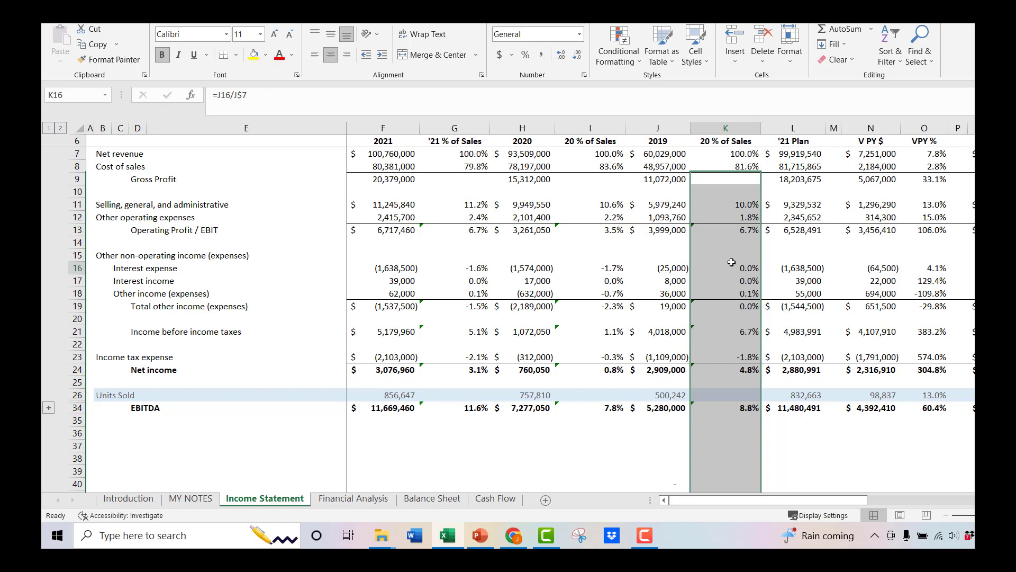
Rename the new column's heading to '19 % of Sales
left_click(706, 141)
double_click(706, 140)
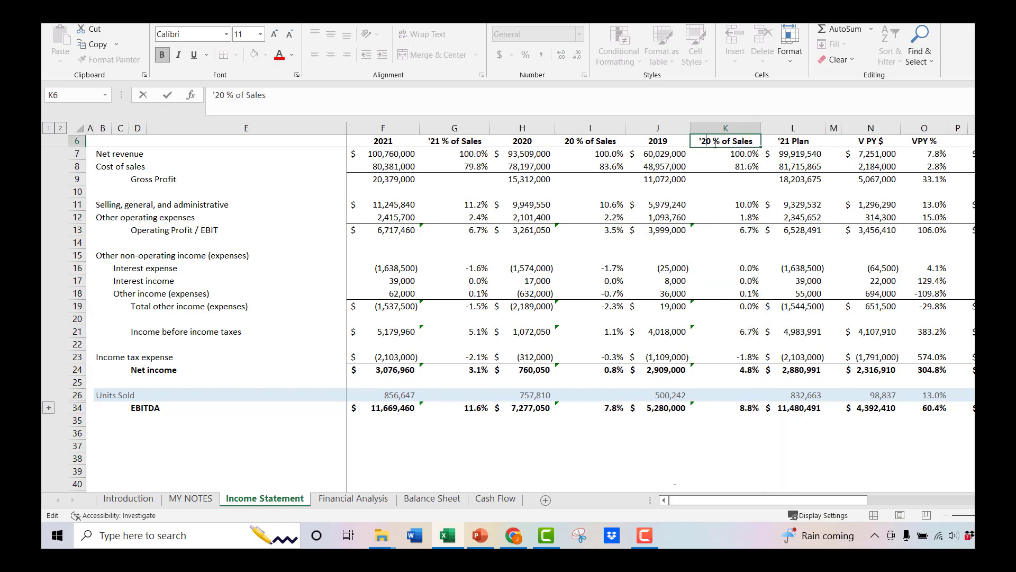
key("BackSpace")
key("BackSpace")
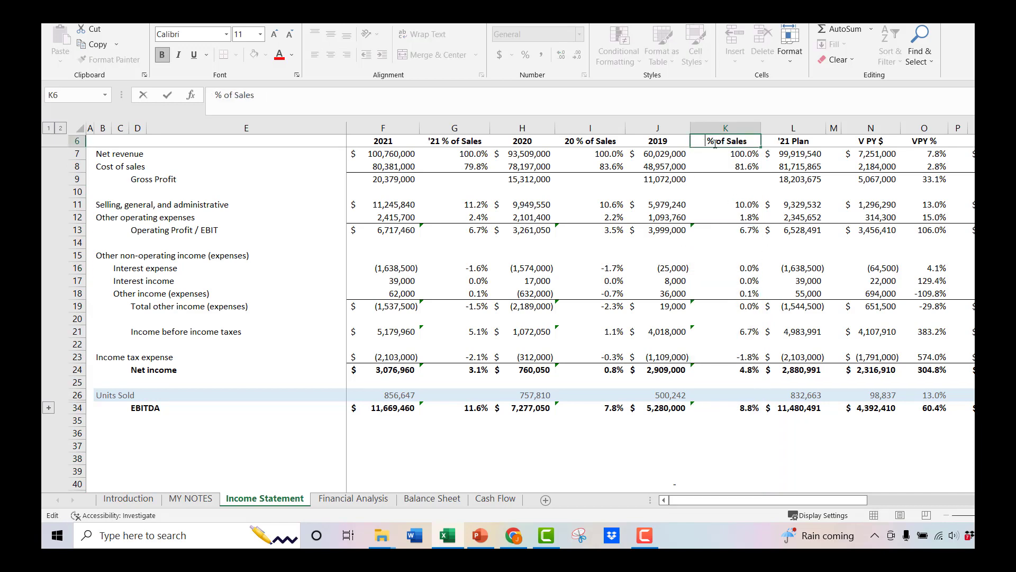
type("'19")
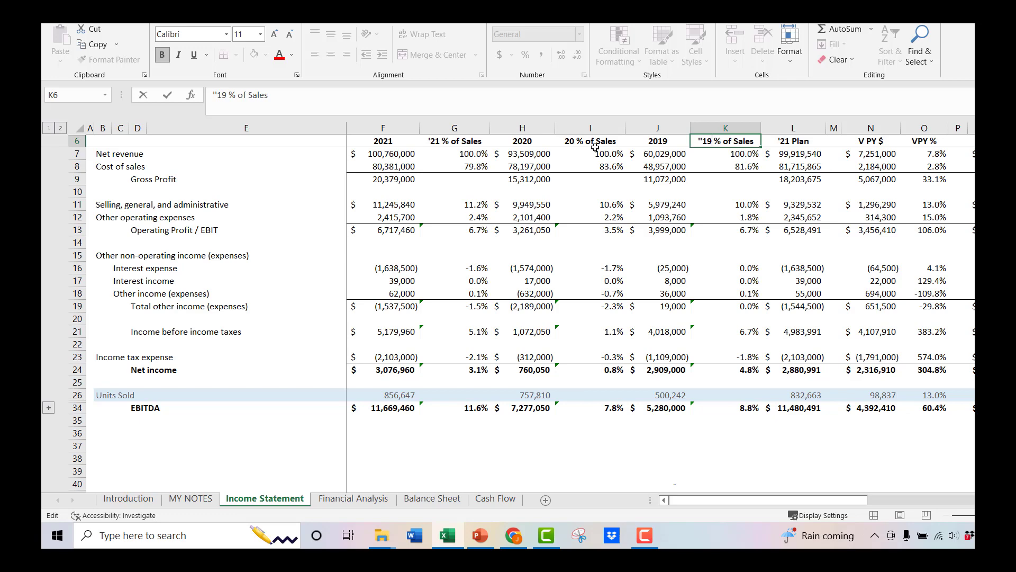
double_click(574, 138)
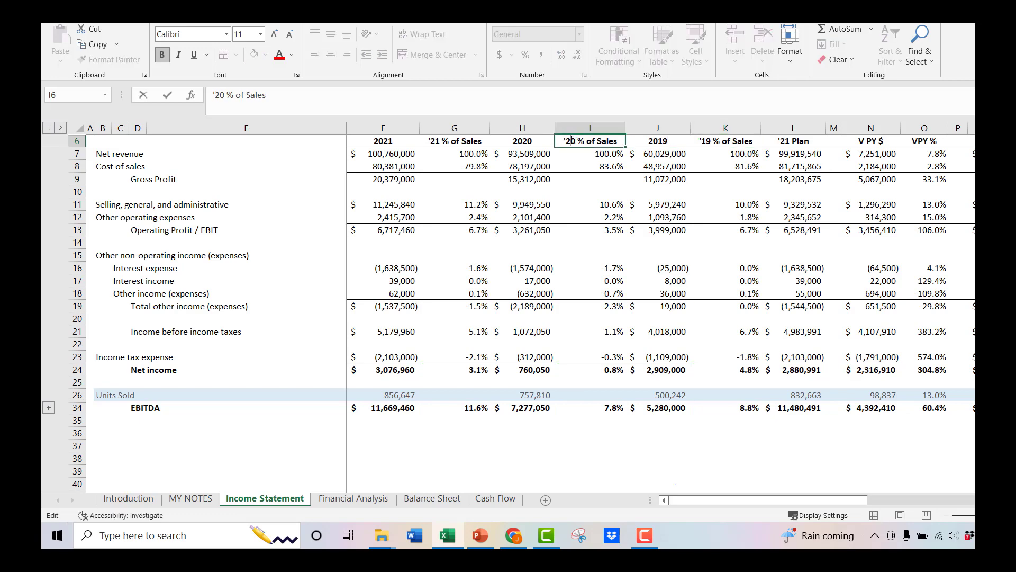
key("Return")
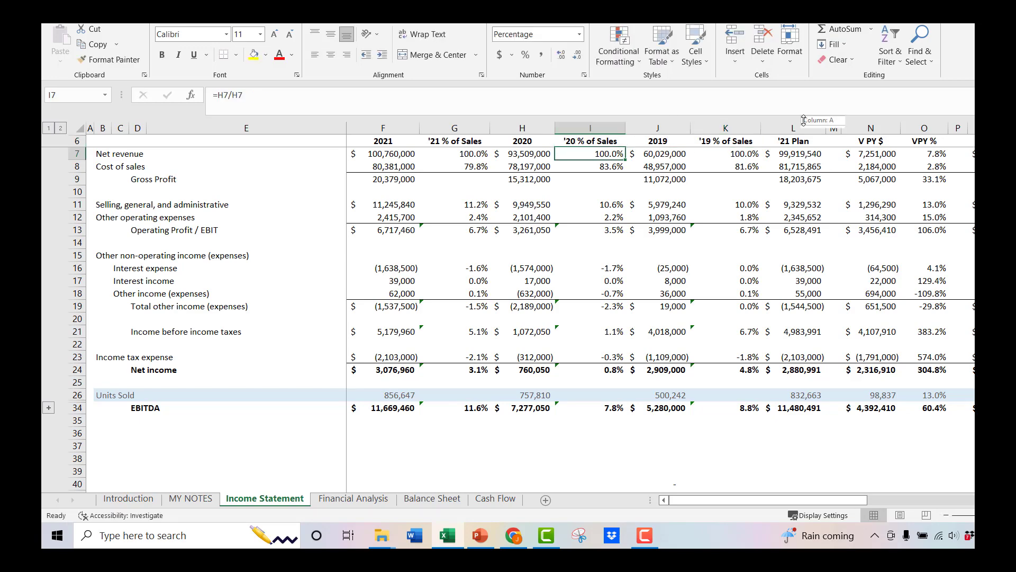
Insert an empty column before the '21 Plan figures
left_click(796, 128)
right_click(795, 128)
left_click(829, 235)
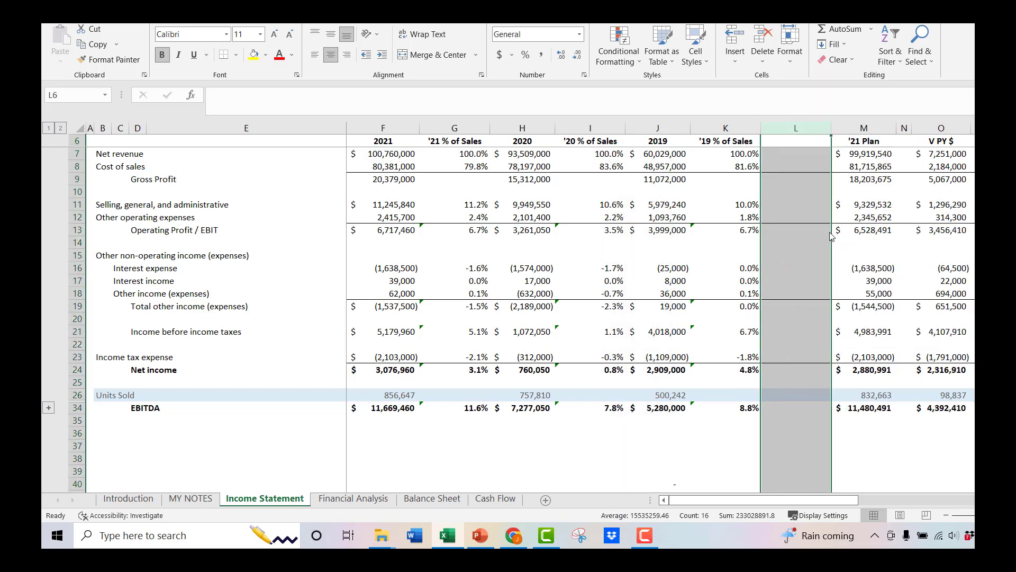
left_click(725, 179)
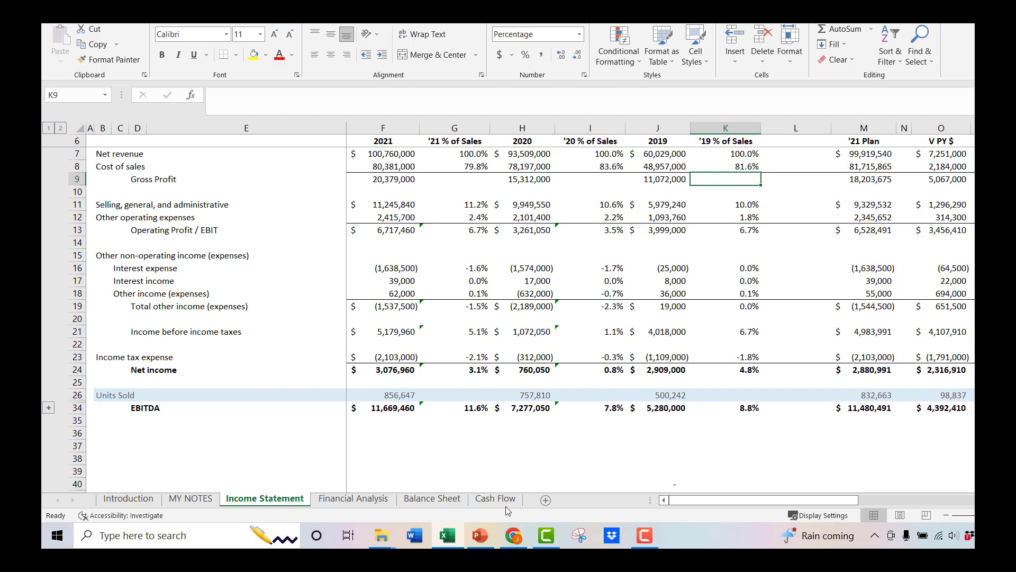
Compare the EBITDA and cost of sales percentages across 2021, 2020 and 2019
left_click(450, 408)
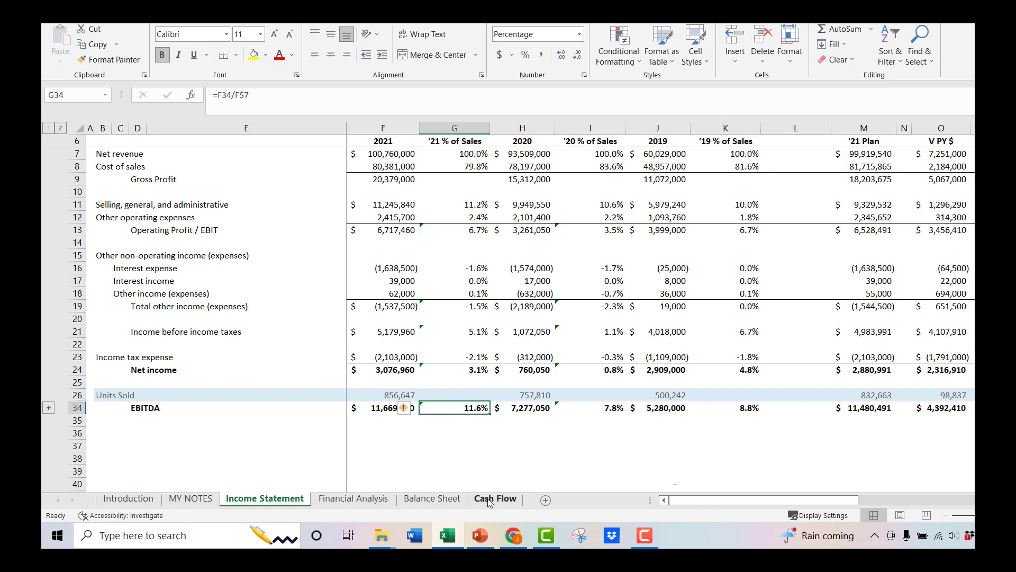
left_click(730, 410)
left_click(613, 408)
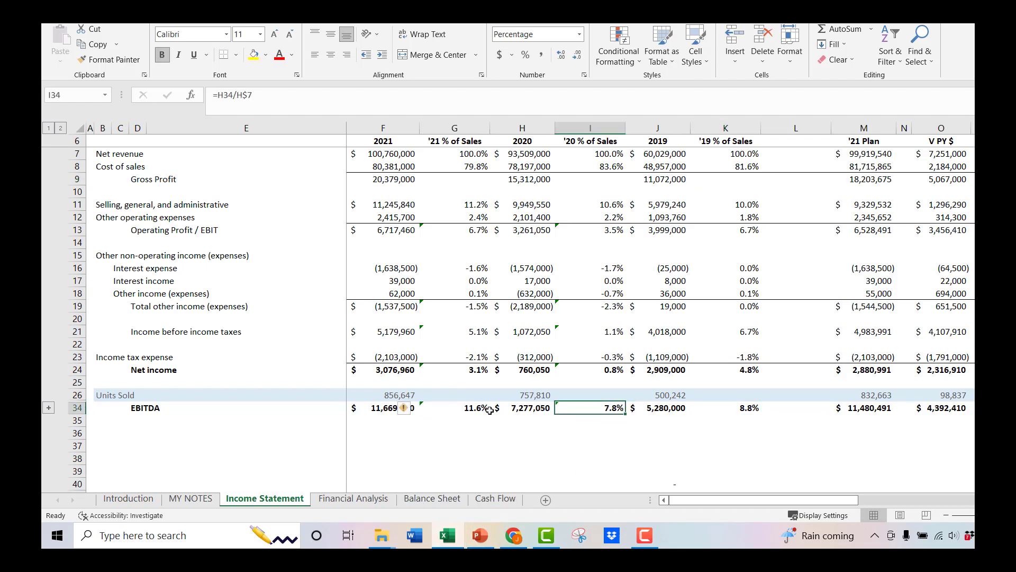
left_click(476, 408)
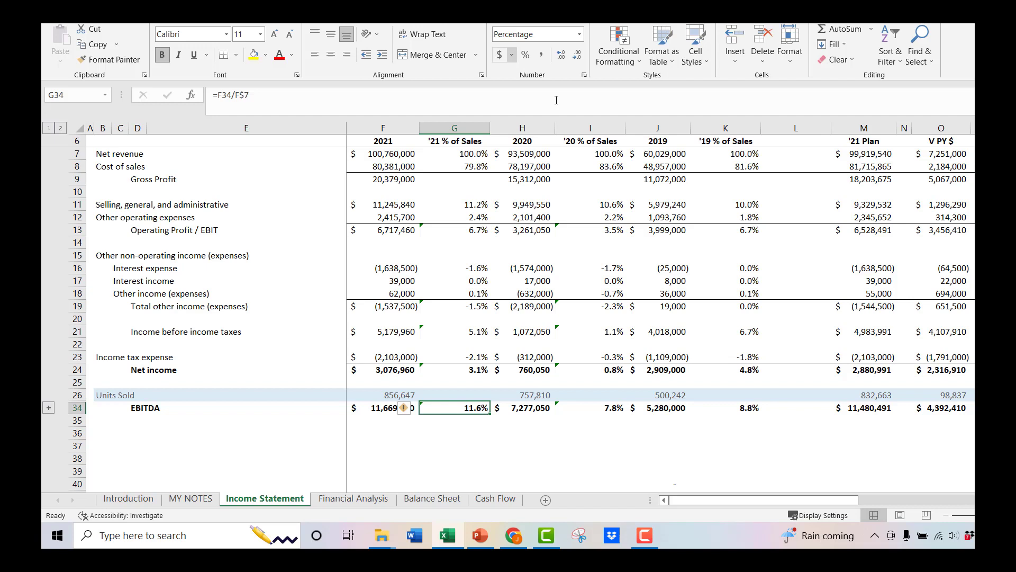
left_click(576, 164)
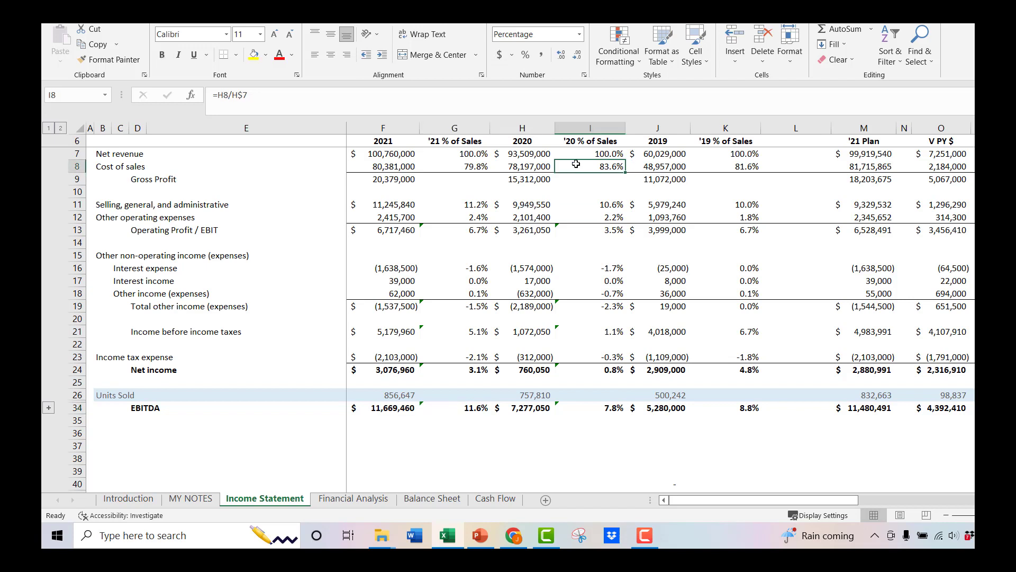
left_click(491, 164)
key("Left")
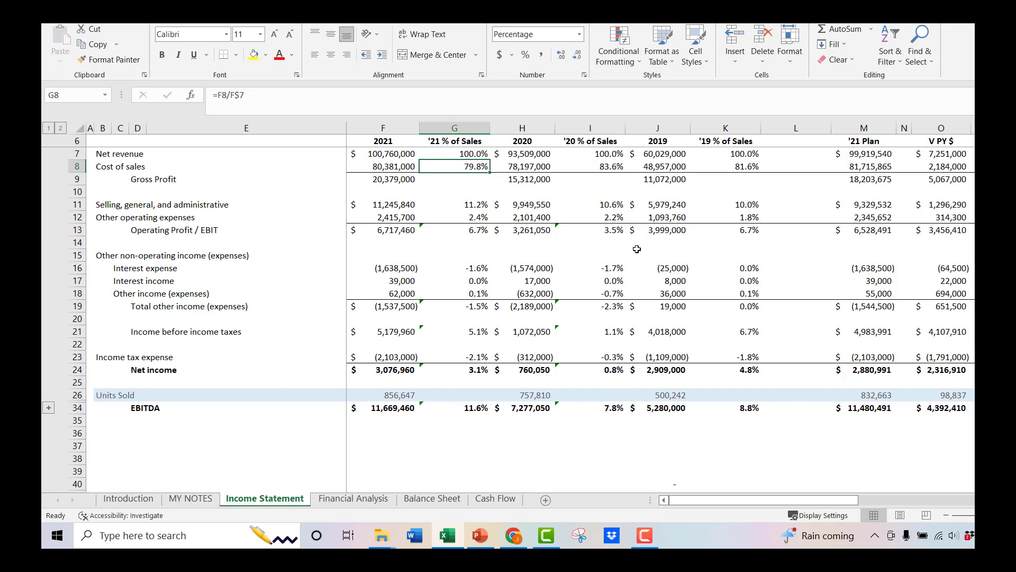
Compare the SG&A and other operating expense percentages across the three years
left_click(742, 202)
left_click(617, 207)
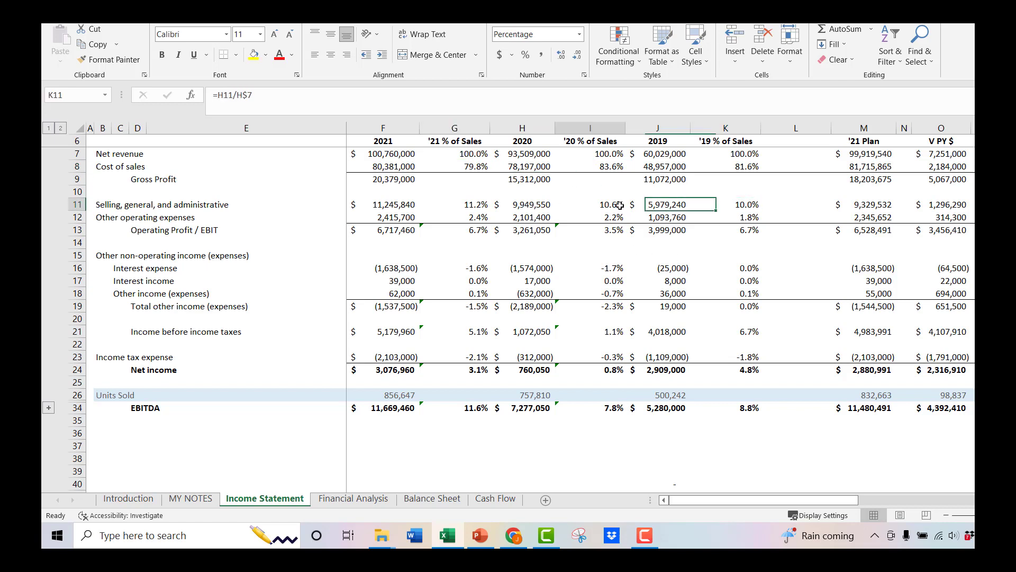
left_click(483, 207)
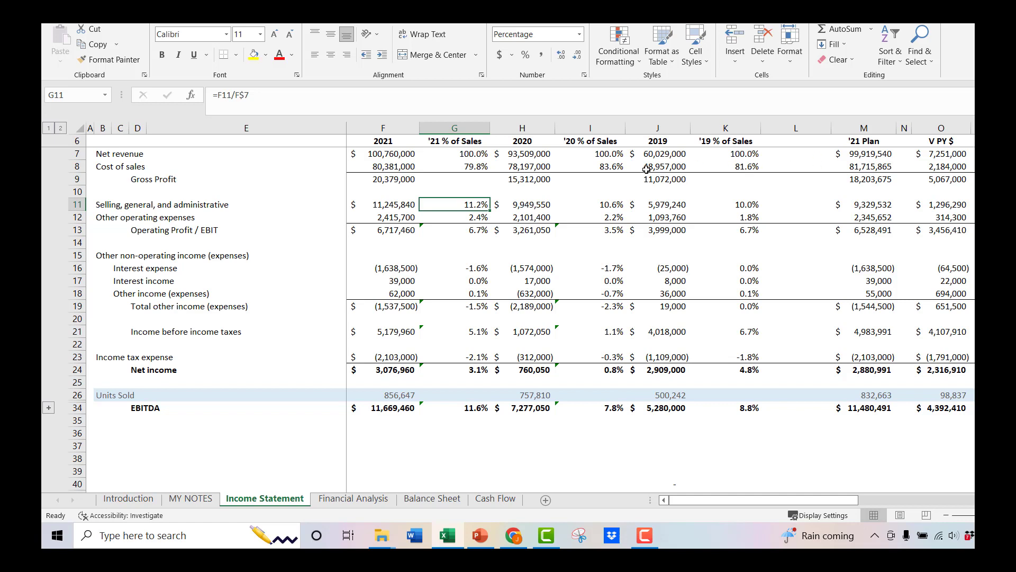
left_click(755, 204)
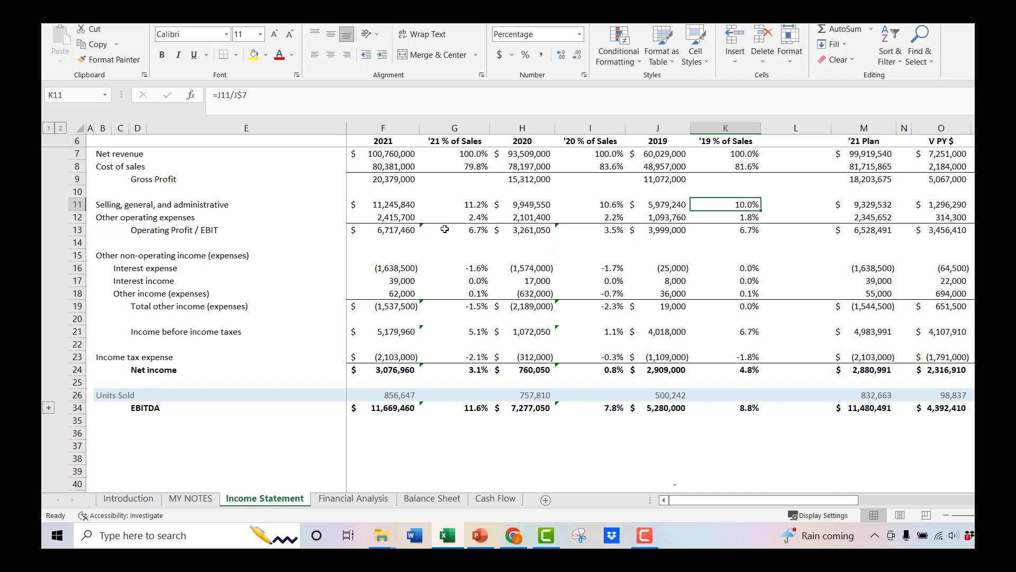
left_click(481, 216)
left_click(755, 224)
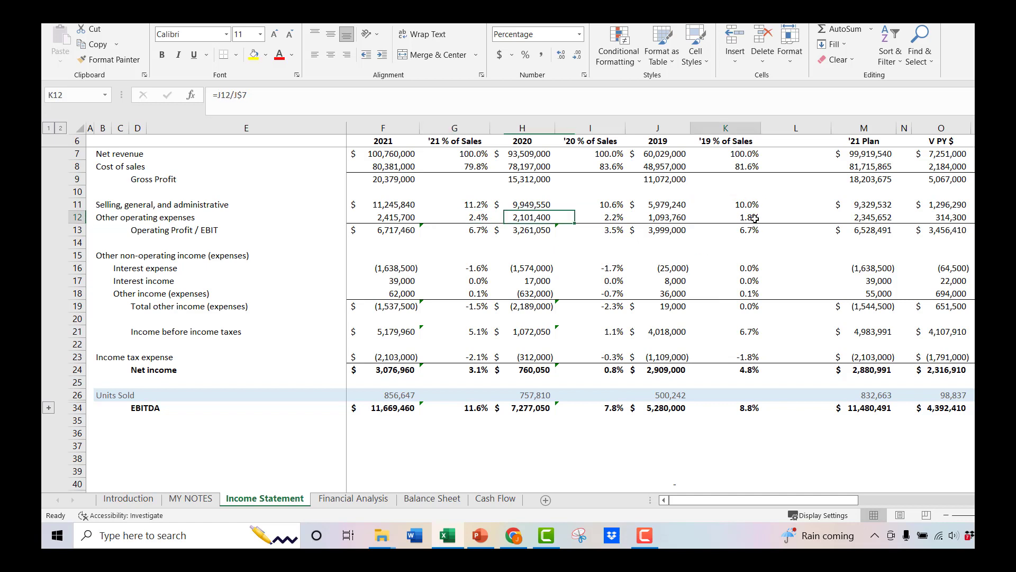
left_click(619, 218)
left_click(484, 218)
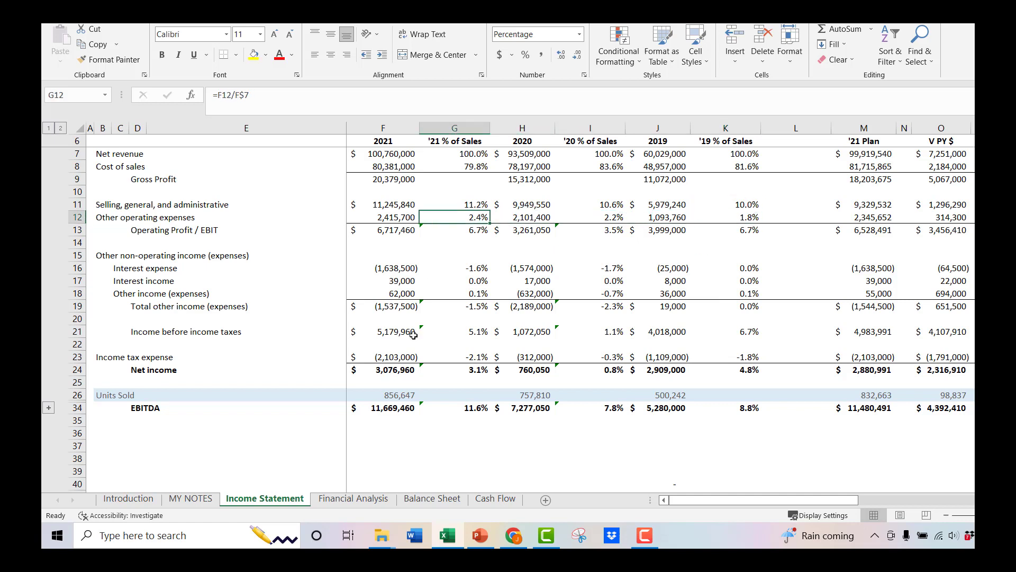
left_click_drag(174, 201, 97, 216)
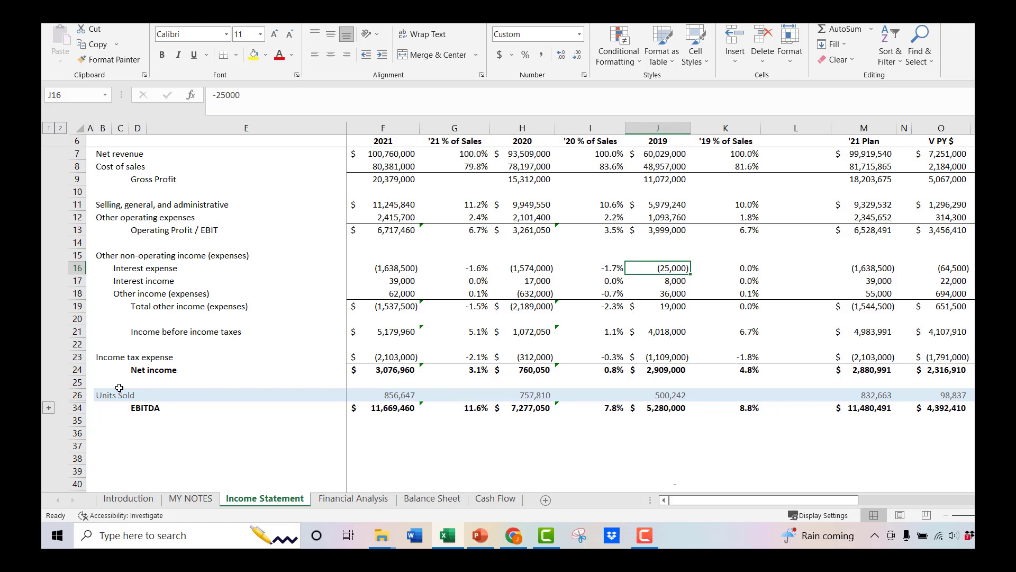
Enter =F7/F26 in F37 to get 2021 net revenue per unit, 117.6213636
left_click(375, 446)
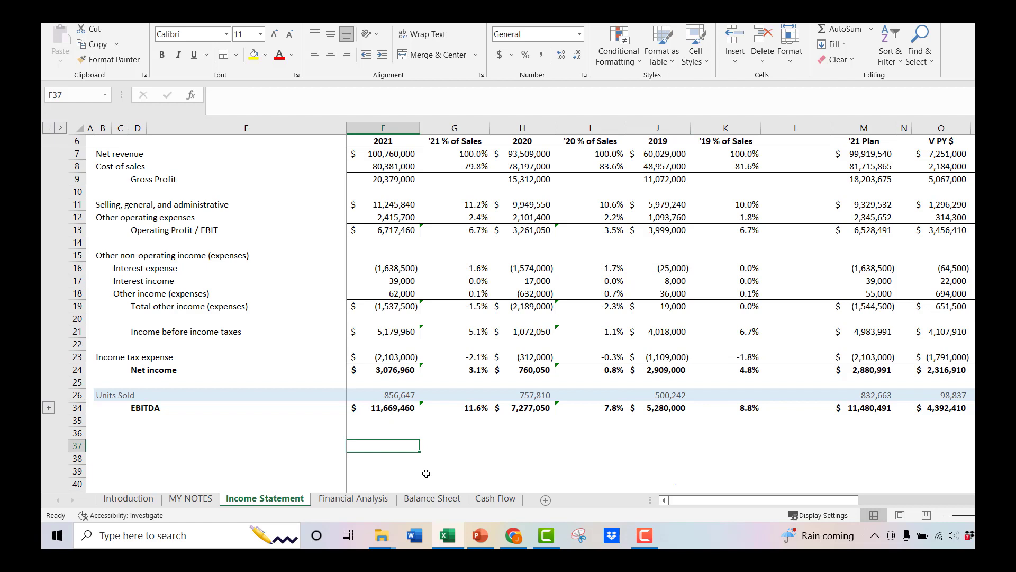
type("=")
key("Up")
key("Up")
key("Up")
key("Up")
key("Up")
key("Up")
key("Up")
key("Up")
key("Up")
key("Up")
key("Up")
key("Up")
key("Up")
key("Up")
key("Up")
key("Up")
key("Up")
key("Up")
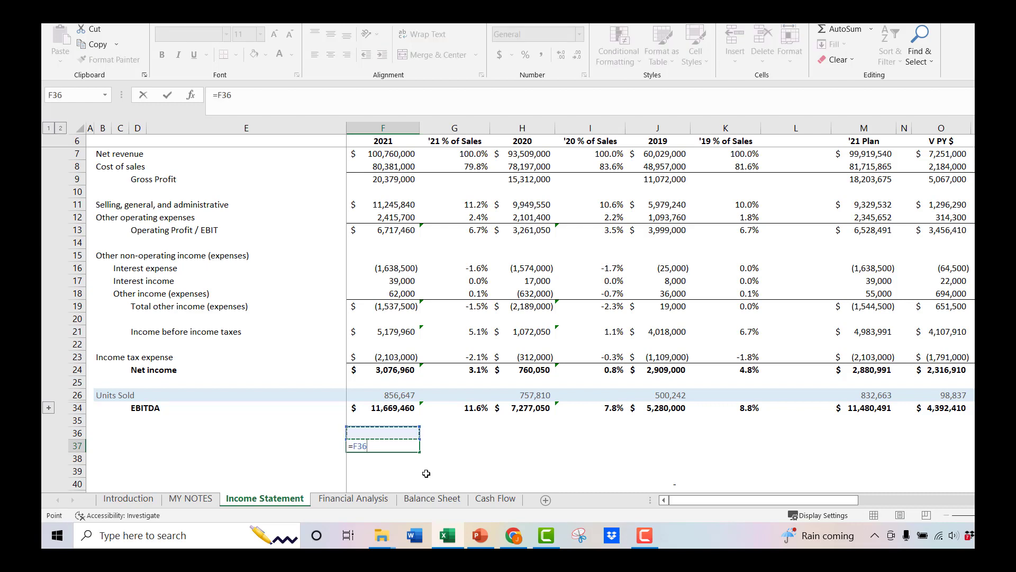
key("Up")
key("Up")
key("Up")
key("Up")
key("Up")
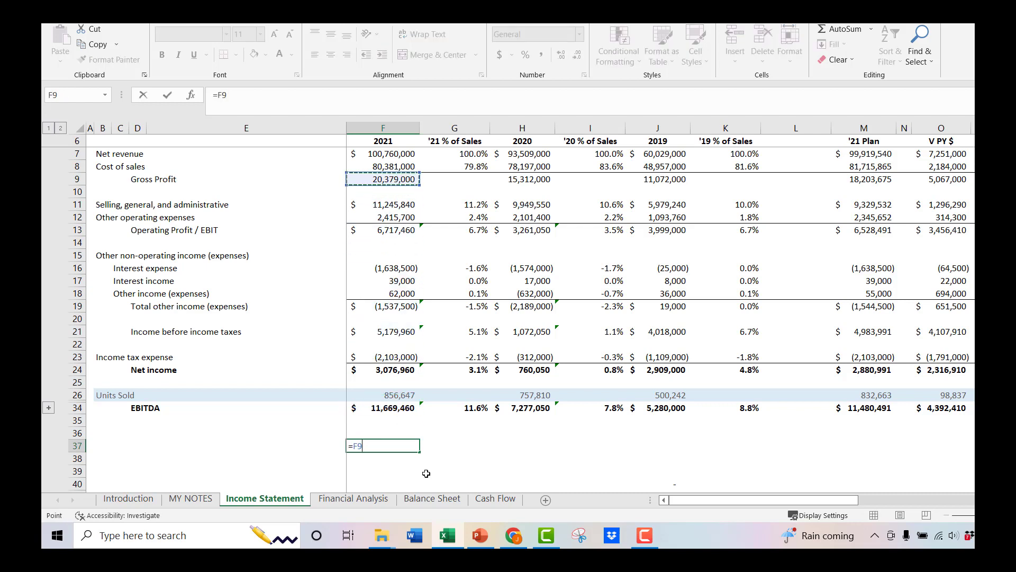
type("=")
key("BackSpace")
key("BackSpace")
key("BackSpace")
key("Up")
key("Up")
key("Up")
key("Up")
key("Up")
key("Up")
key("Up")
key("Up")
key("Up")
key("Up")
key("Up")
key("Up")
key("Up")
key("Up")
key("Up")
key("Up")
key("Up")
key("Up")
key("Up")
key("Up")
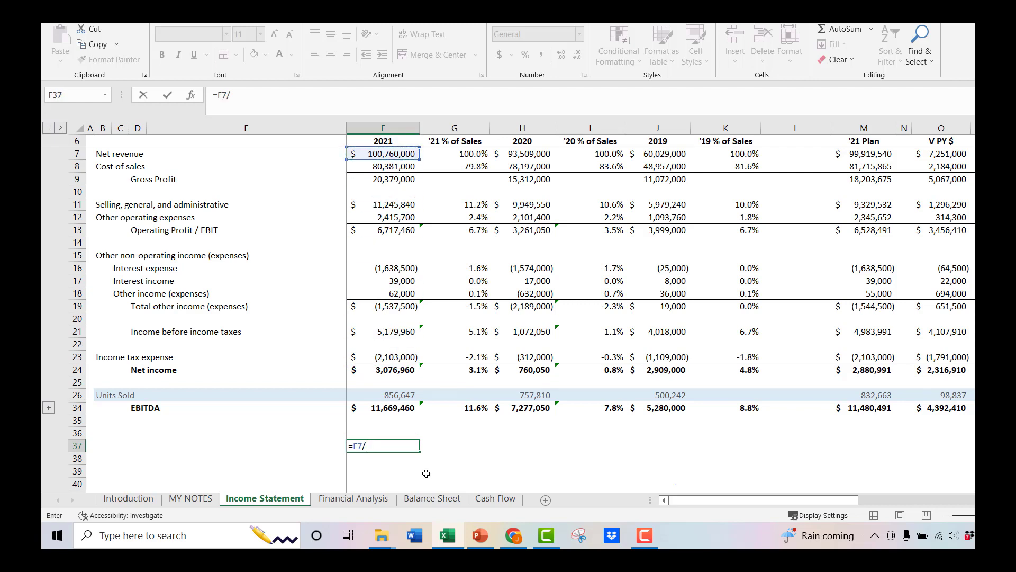
type("/")
key("Down")
key("Up")
key("Up")
key("Up")
key("Up")
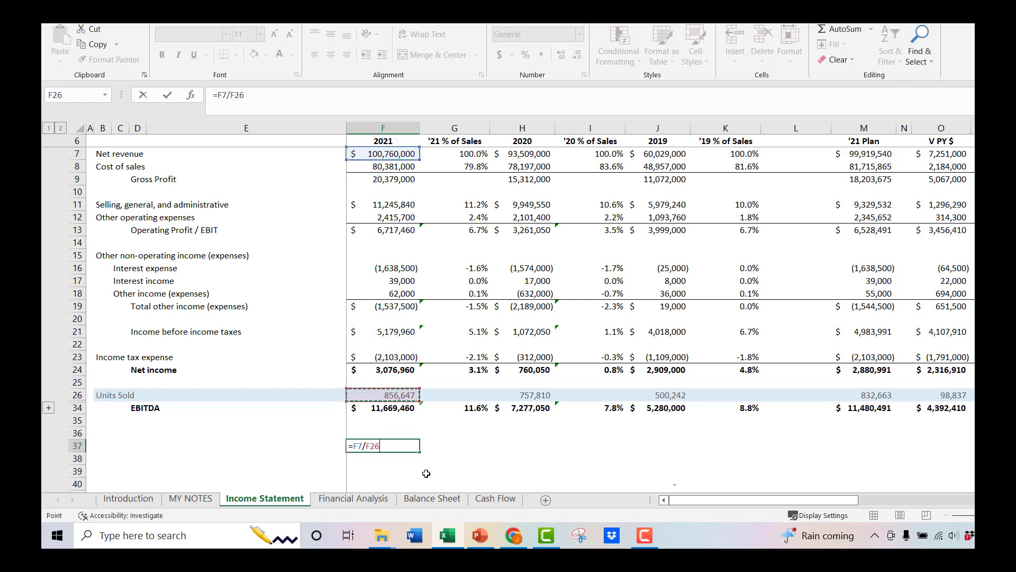
key("Return")
Label the row 'Sales / unit' in E37 and copy the F37 formula
key("Up")
key("Left")
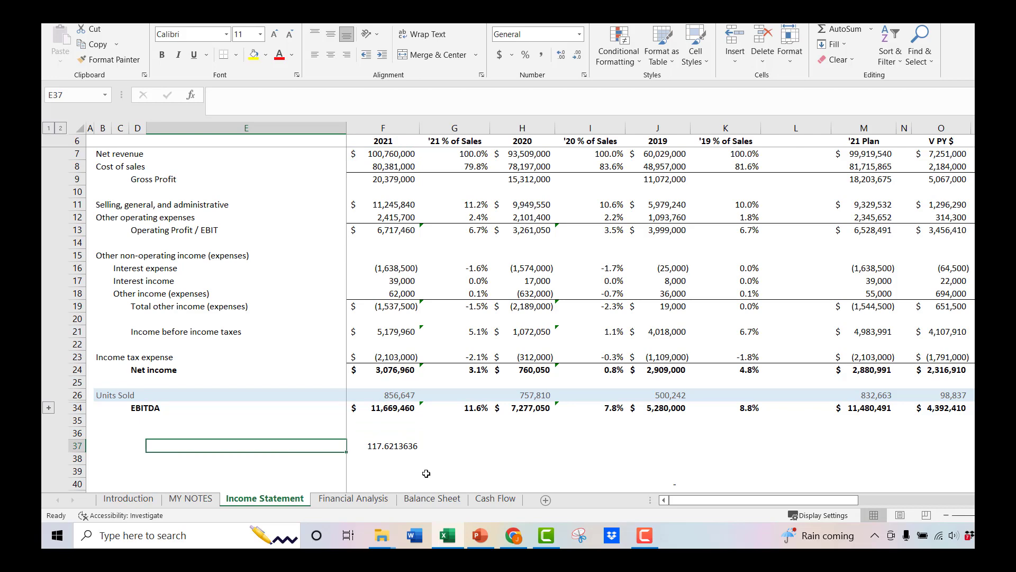
type("Sales / unit")
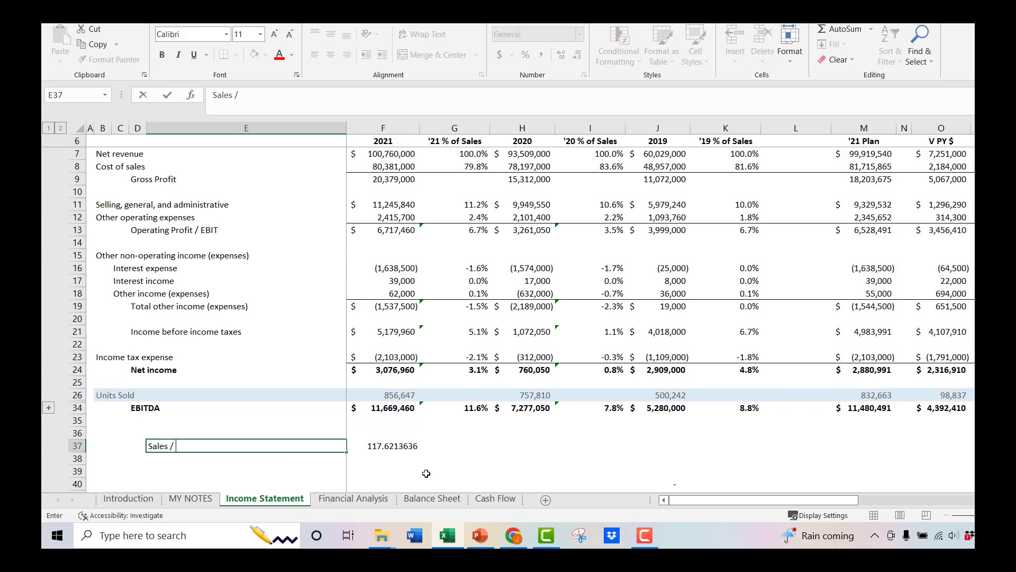
key("Right")
key("ctrl+c")
Delete the '21 % of Sales column and the remaining percent-of-sales columns
right_click(464, 130)
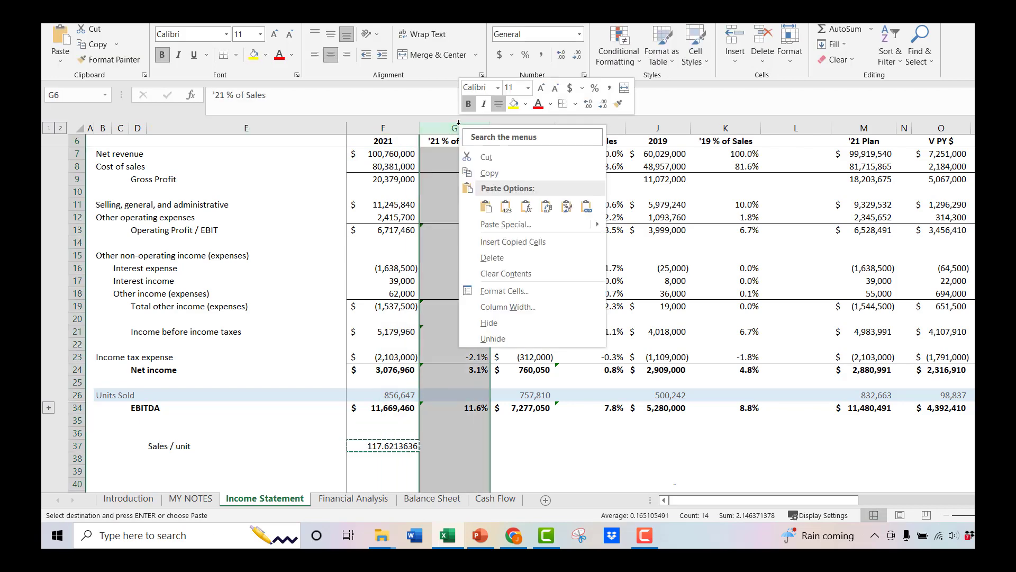
left_click(492, 259)
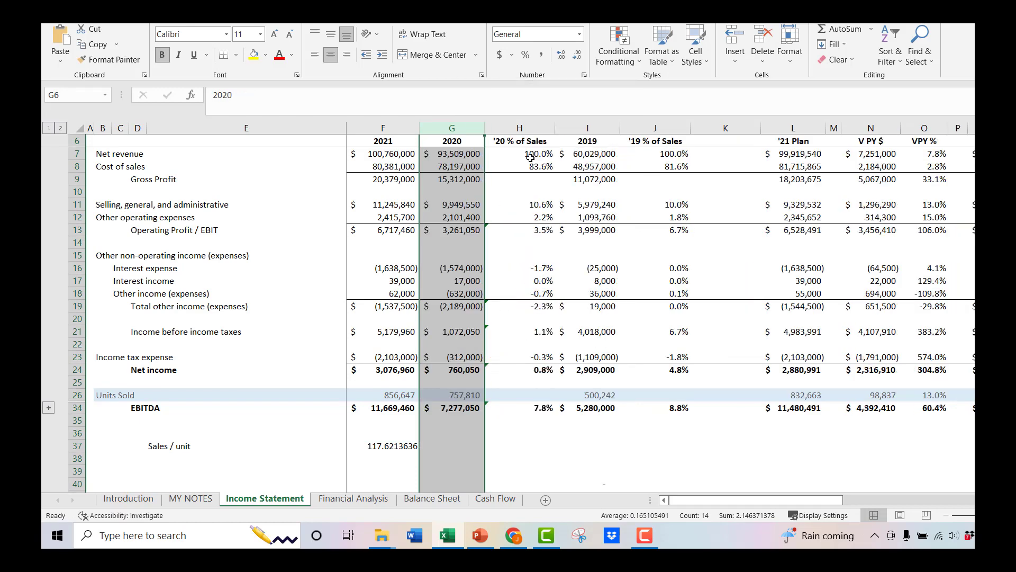
key("ctrl+minus")
Fill the F37 Sales / unit formula right through '21 Plan, in Comma Style with one decimal
left_click_drag(452, 446, 530, 446)
key("Return")
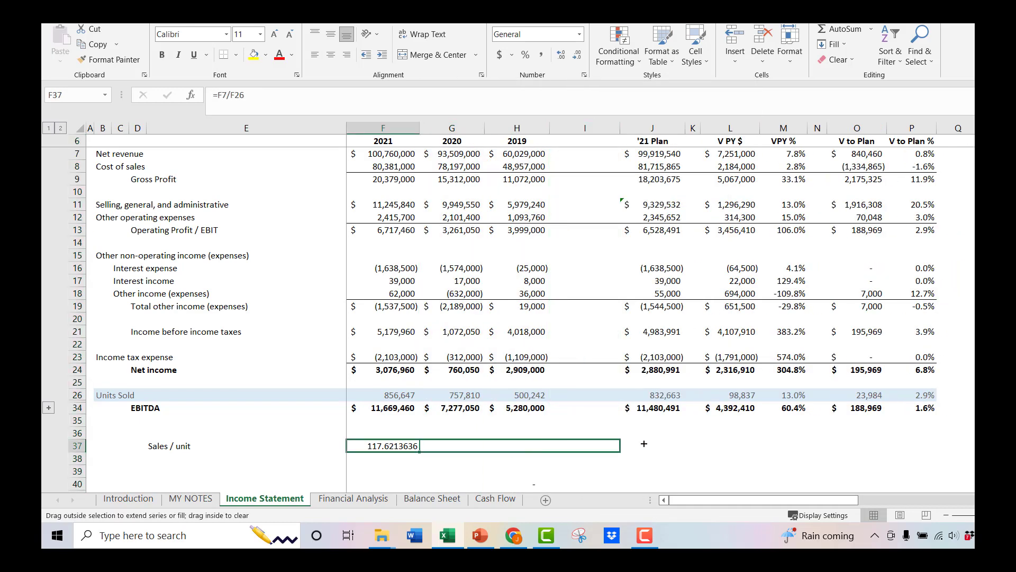
right_click(589, 129)
left_click(622, 261)
left_click(403, 445)
left_click_drag(416, 451, 614, 452)
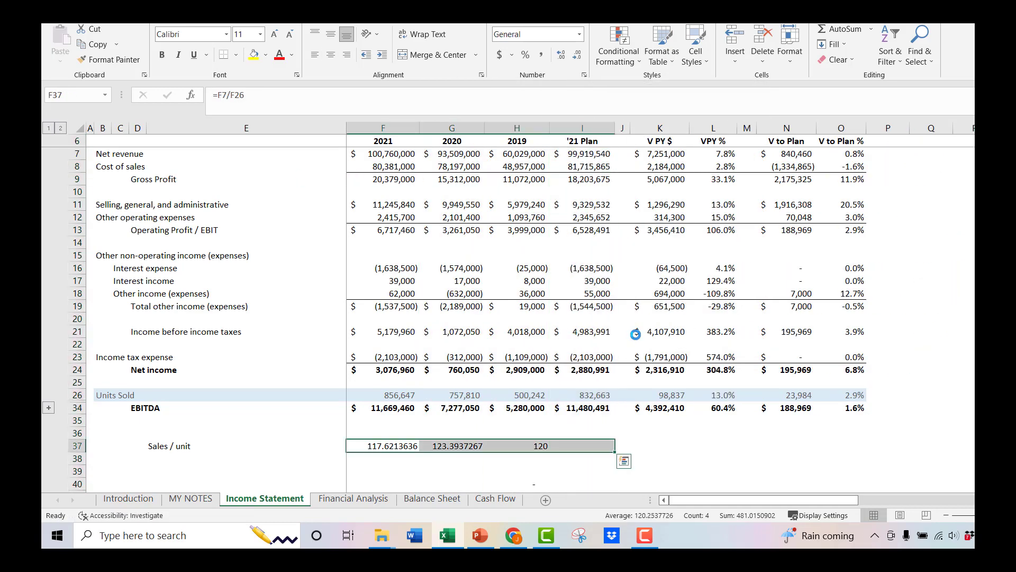
left_click(541, 55)
left_click(577, 55)
Step through row 37 to check the 2021, 2020, 2019 and '21 Plan Sales / unit formulas
key("Left")
key("Right")
key("Right")
key("Right")
key("Right")
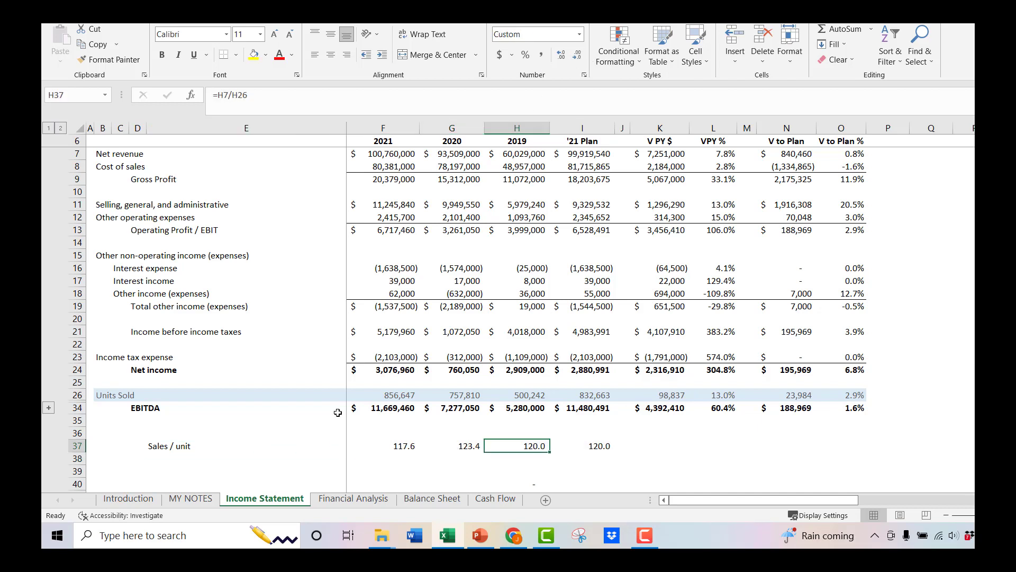
key("Left")
key("Left")
key("Left")
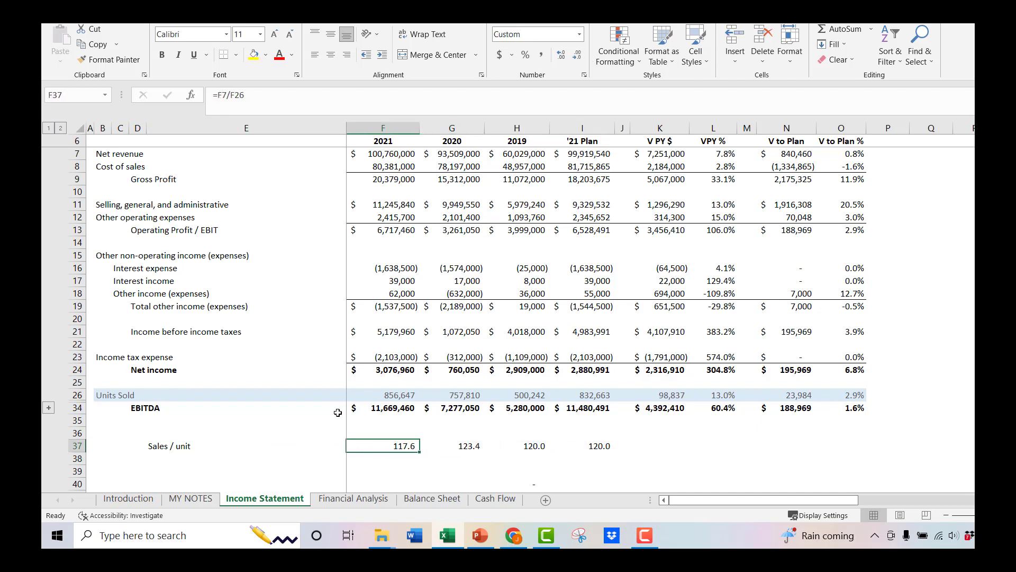
key("Right")
key("Right")
key("Left")
key("Right")
key("Right")
key("Left")
key("Left")
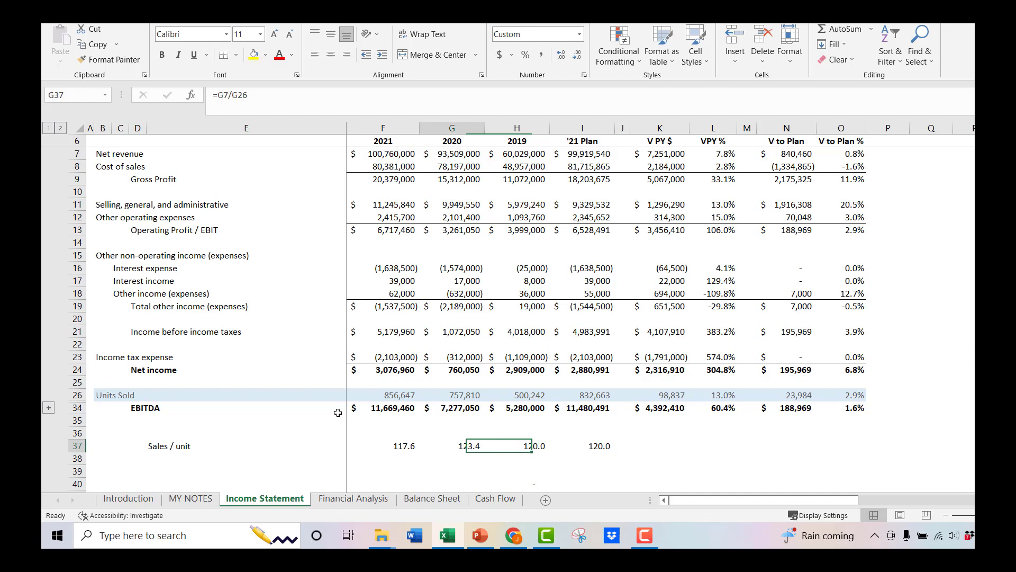
key("Left")
key("Left")
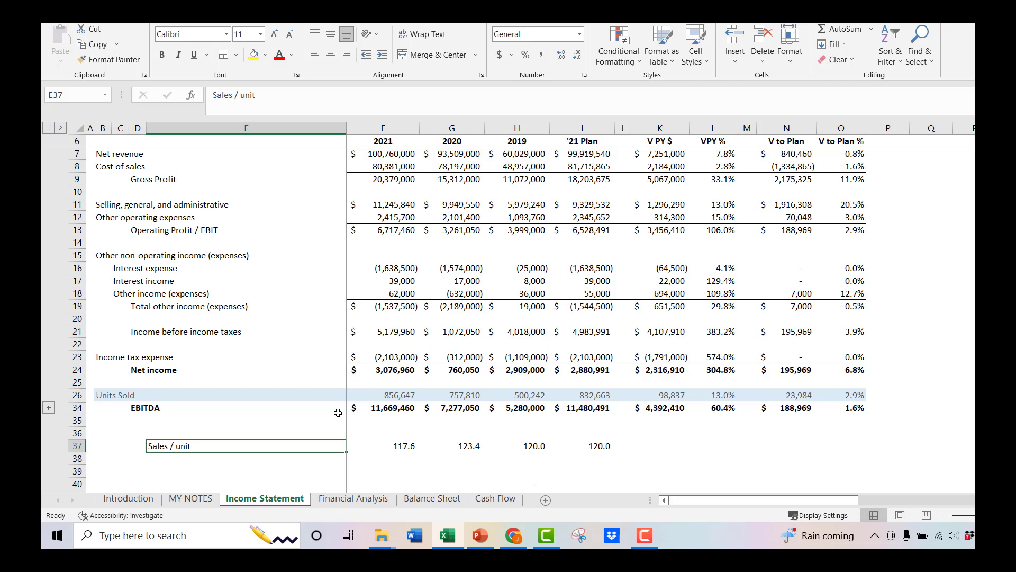
Label cell E38 'COGS / Unit', replacing the initial 'SG&A / unit' entry
key("Right")
key("Right")
key("Left")
key("Left")
key("Down")
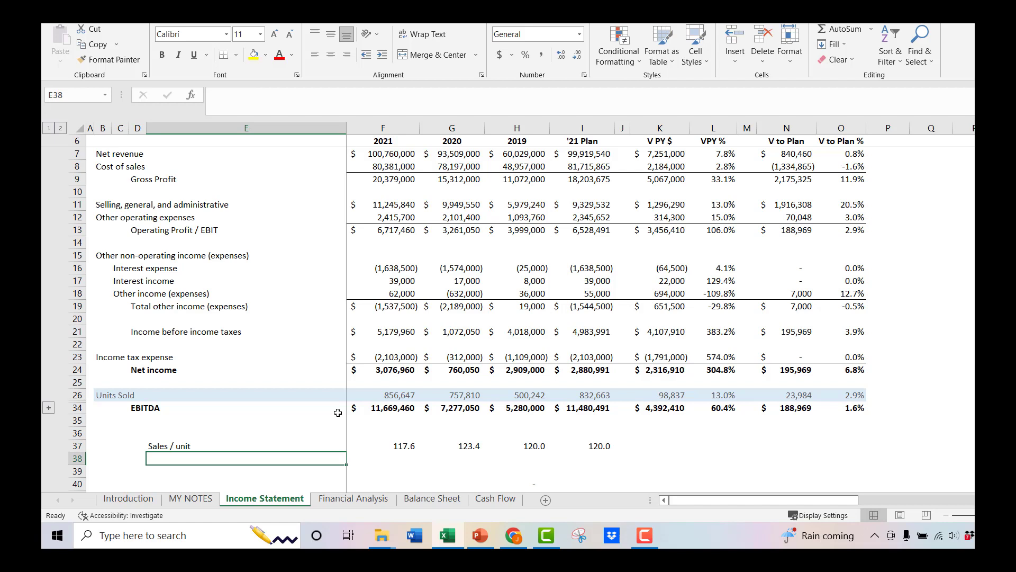
type("SG&A")
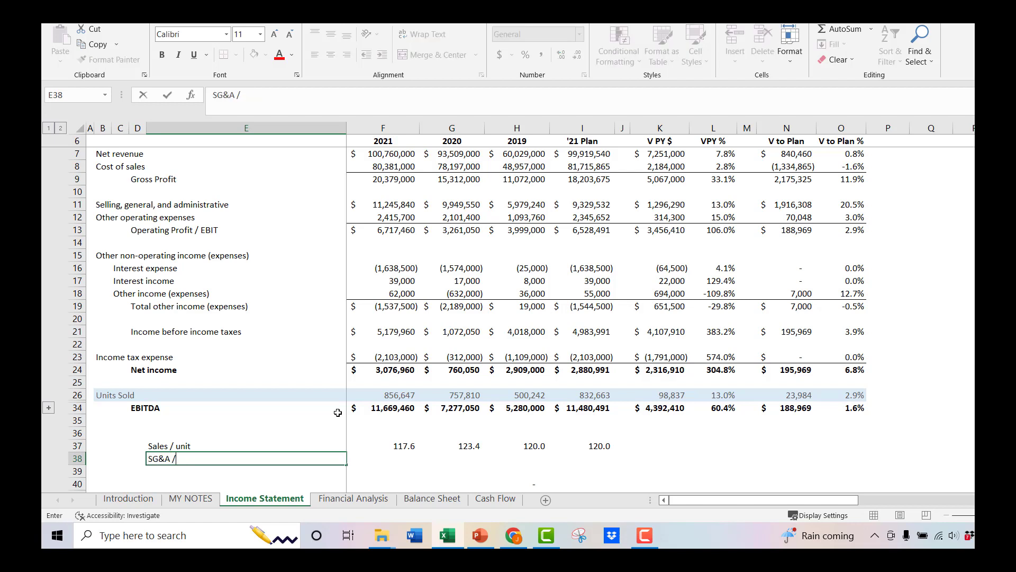
type(" / unit")
key("Tab")
key("Left")
key("Left")
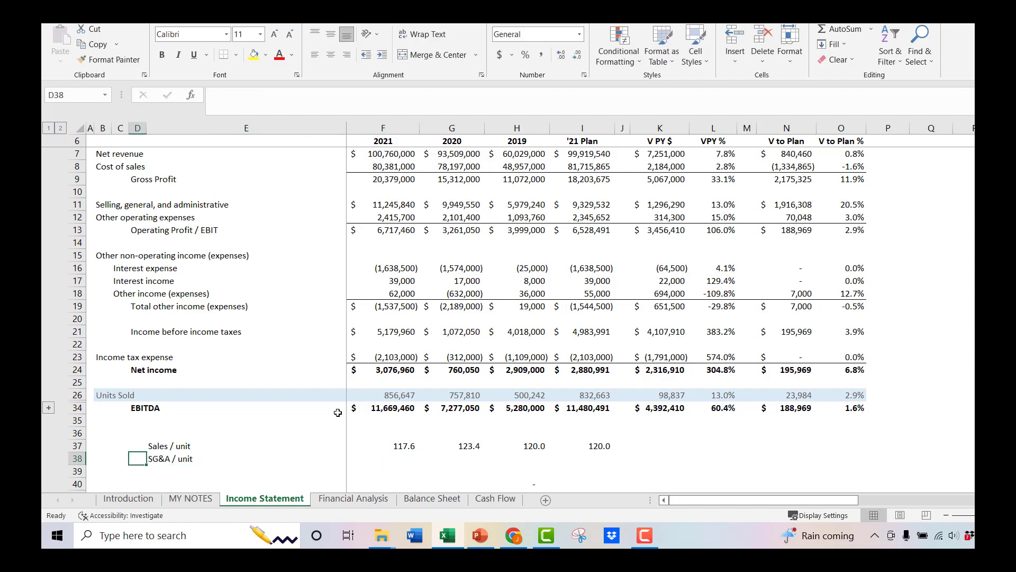
key("Right")
type("COGS")
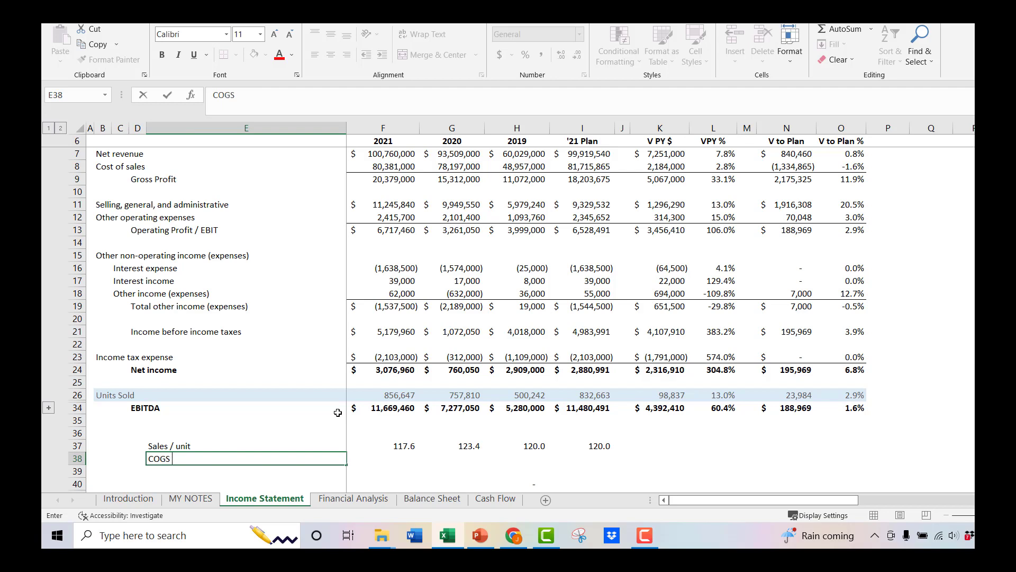
type(" / Unit")
key("Tab")
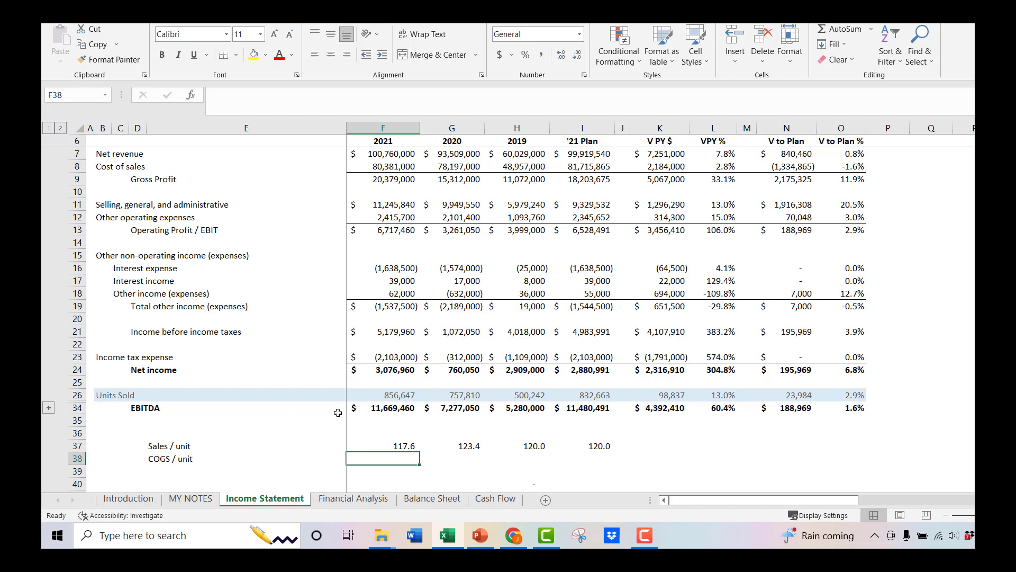
Enter =F8/F26 in F38 and fill it right to I38 with Ctrl+R
type("=")
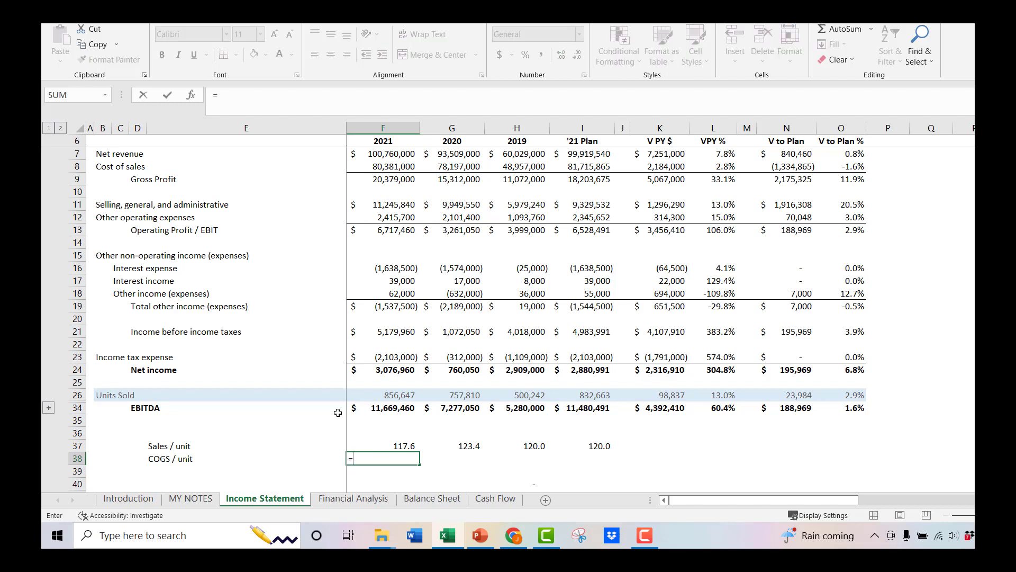
key("Up")
key("Up")
key("Up")
key("Up")
key("Up")
key("Up")
key("Up")
key("Up")
key("Up")
key("Up")
key("Up")
key("Up")
key("Up")
key("Up")
key("Up")
key("Up")
key("Up")
key("Up")
key("Up")
key("Up")
key("Up")
key("Up")
key("Up")
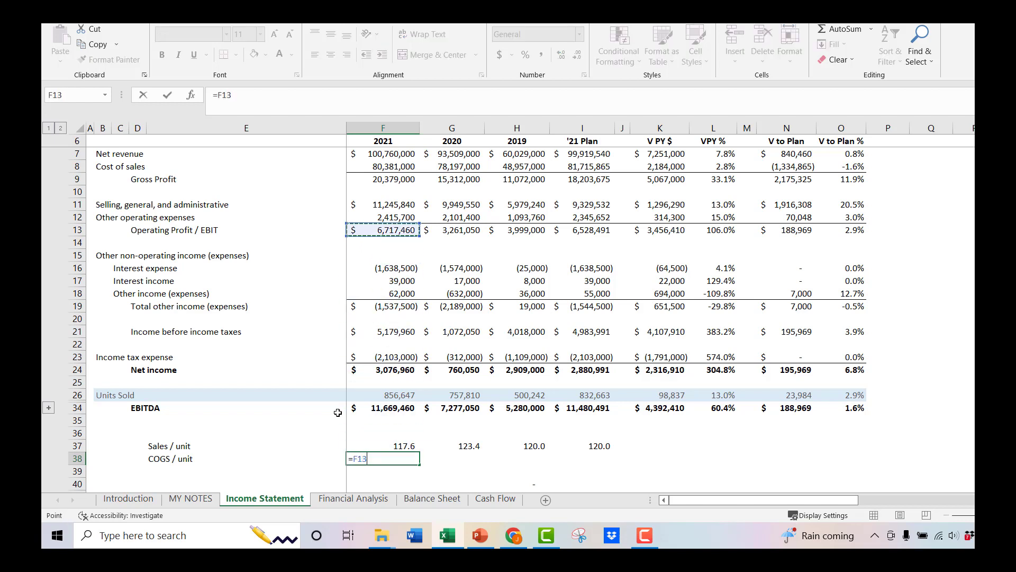
type("/")
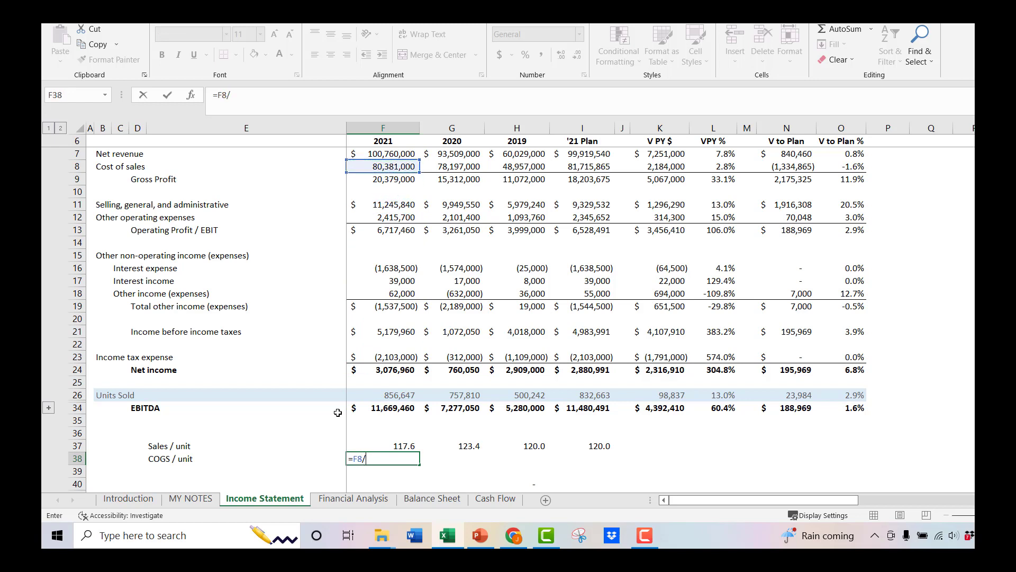
key("Up")
key("Up")
key("Up")
key("Up")
key("Up")
key("ctrl+Return")
key("Left")
key("Right")
key("shift+Right")
key("shift+Right")
key("shift+Right")
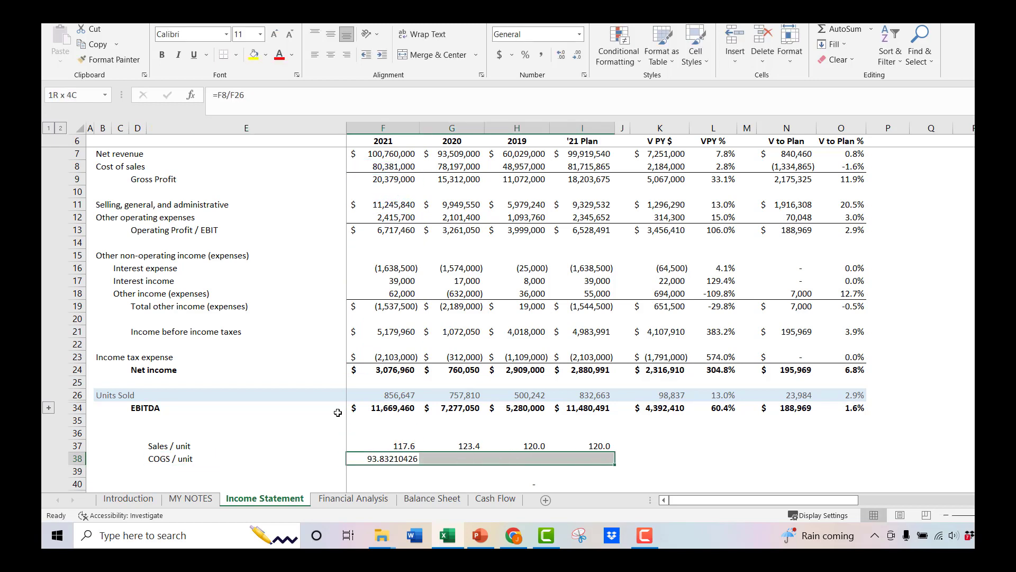
key("ctrl+r")
Add an 'SG&A' per-unit row with the formula =F11/F26
key("Down")
key("Left")
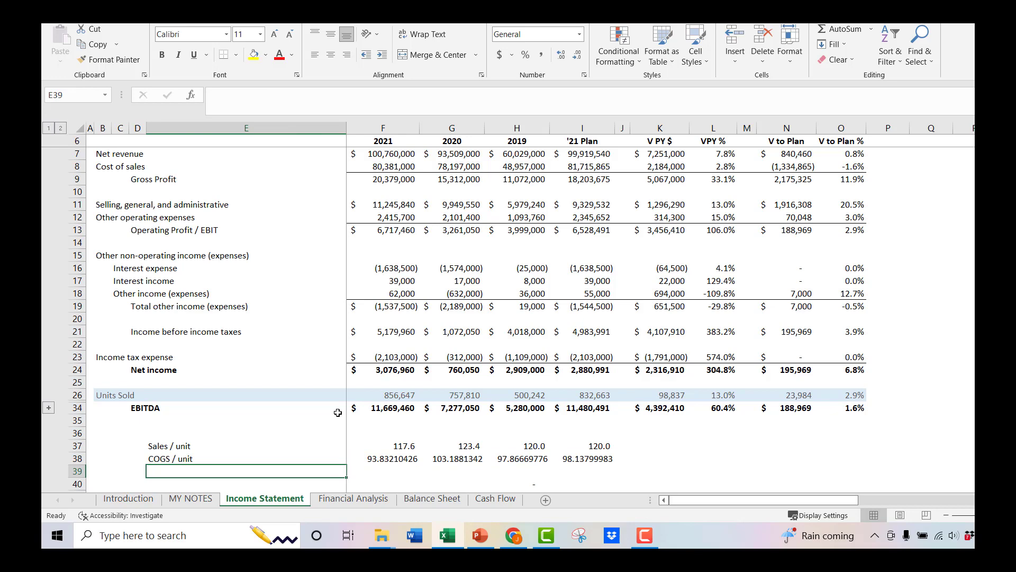
type("SG&A")
key("Tab")
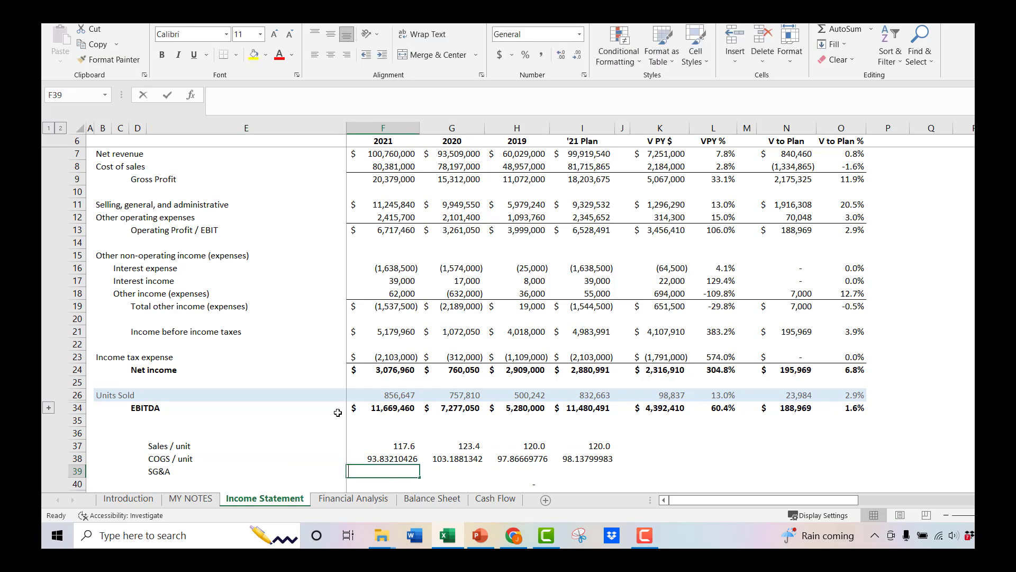
type("=")
key("Up")
key("Up")
key("Up")
key("Up")
key("Up")
key("Up")
key("Up")
key("Up")
key("Up")
key("Up")
key("Up")
key("Up")
key("Up")
key("Up")
key("Up")
key("Up")
key("Up")
key("Up")
key("Up")
key("Up")
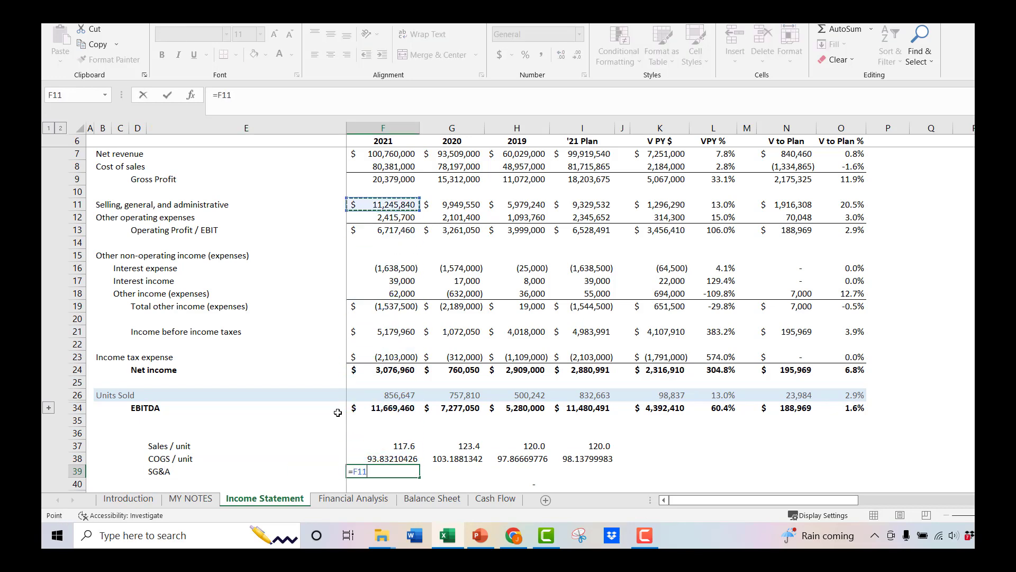
type("/")
key("Up")
key("Up")
key("Up")
key("Up")
key("Up")
key("Up")
key("Up")
key("Up")
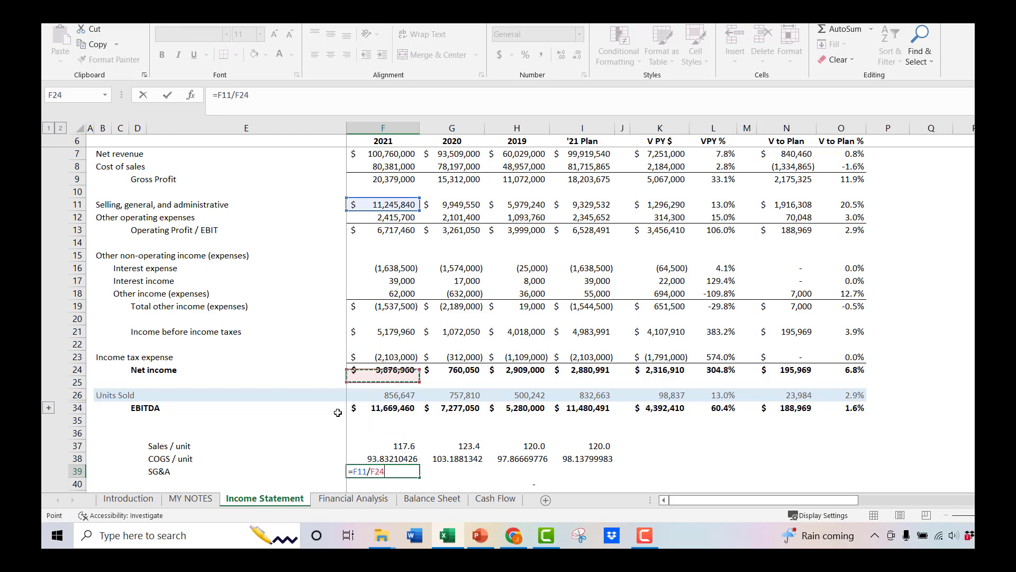
key("Up")
key("Up")
key("Up")
key("Down")
key("Down")
key("Down")
key("Down")
key("Down")
key("Down")
key("Up")
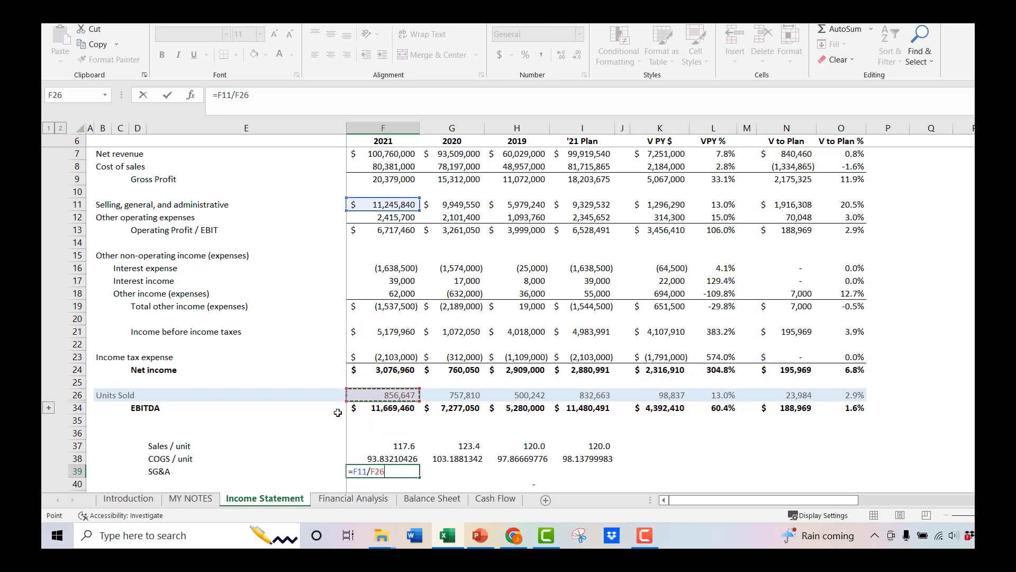
key("Return")
Add an 'EBITDA' per-unit row with the formula =F34/F26
key("Left")
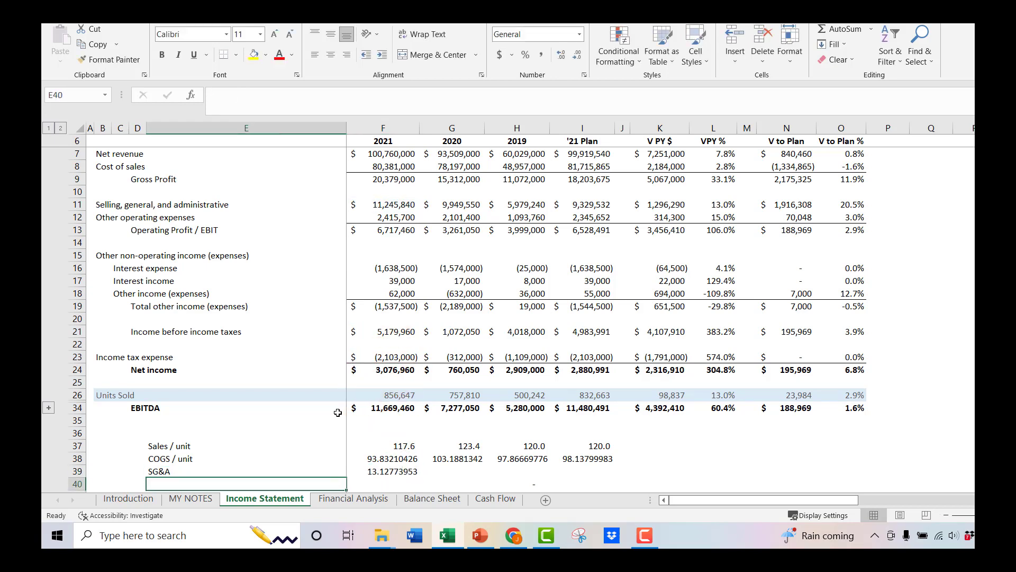
type("EBI")
type("T")
key("BackSpace")
type("ITDA")
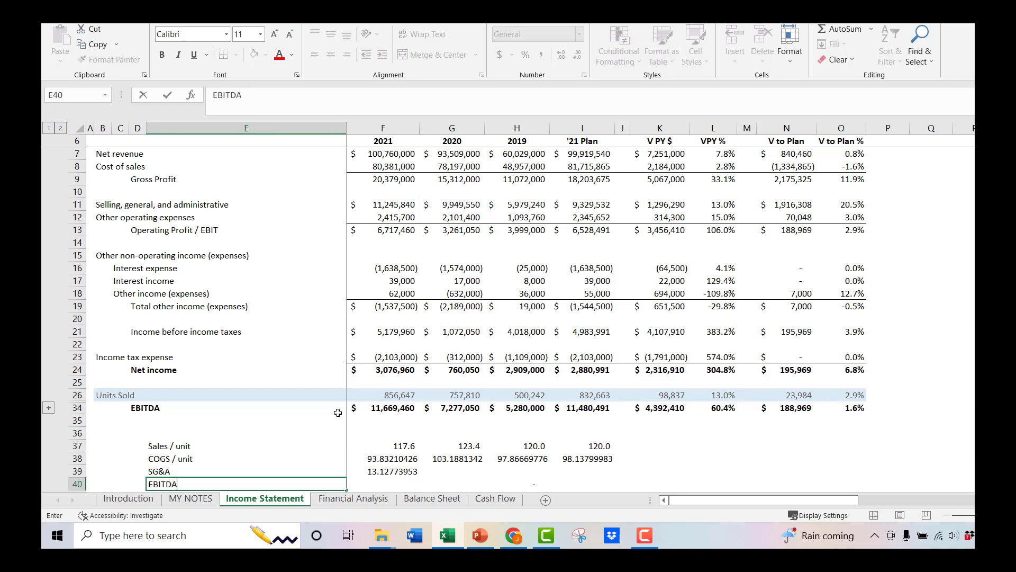
key("Tab")
type("=")
key("Up")
key("Up")
key("Up")
key("Up")
key("Up")
key("Up")
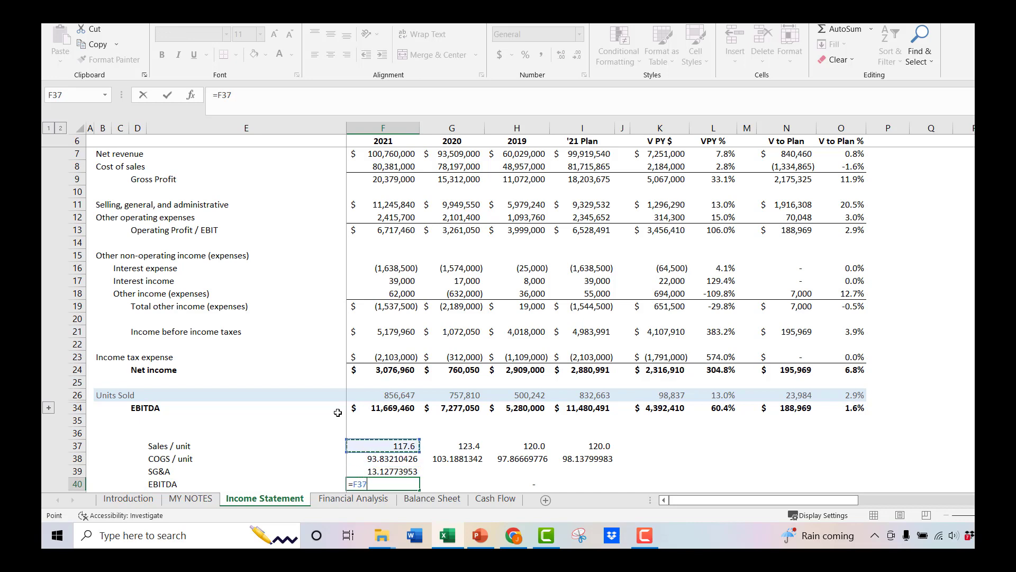
type("/")
key("Up")
key("Return")
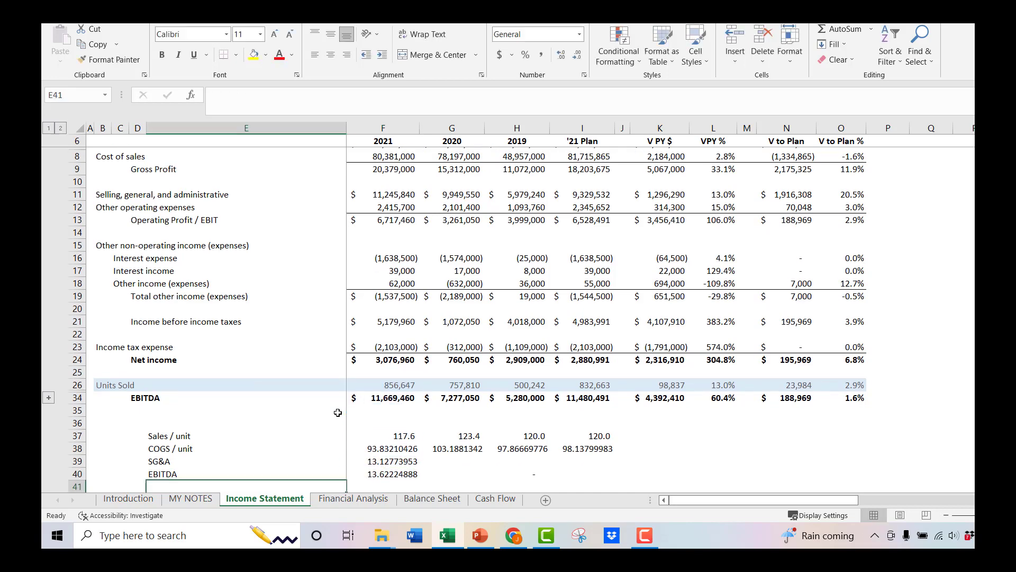
Fill the per-unit formulas in rows 38–40 right through the '21 Plan column
key("Up")
key("shift+Up")
key("shift+Up")
key("shift+Right")
key("shift+Right")
key("shift+Right")
key("ctrl+r")
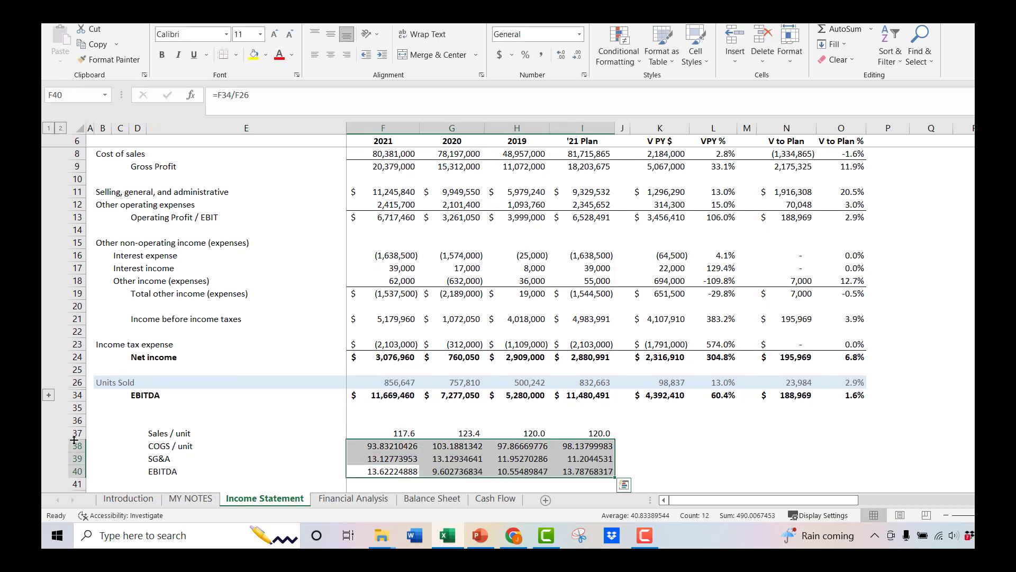
Copy row 37's one-decimal formatting onto rows 38–40 with Format Painter
left_click(77, 433)
key("alt+h")
key("f")
key("p")
left_click_drag(78, 443, 78, 471)
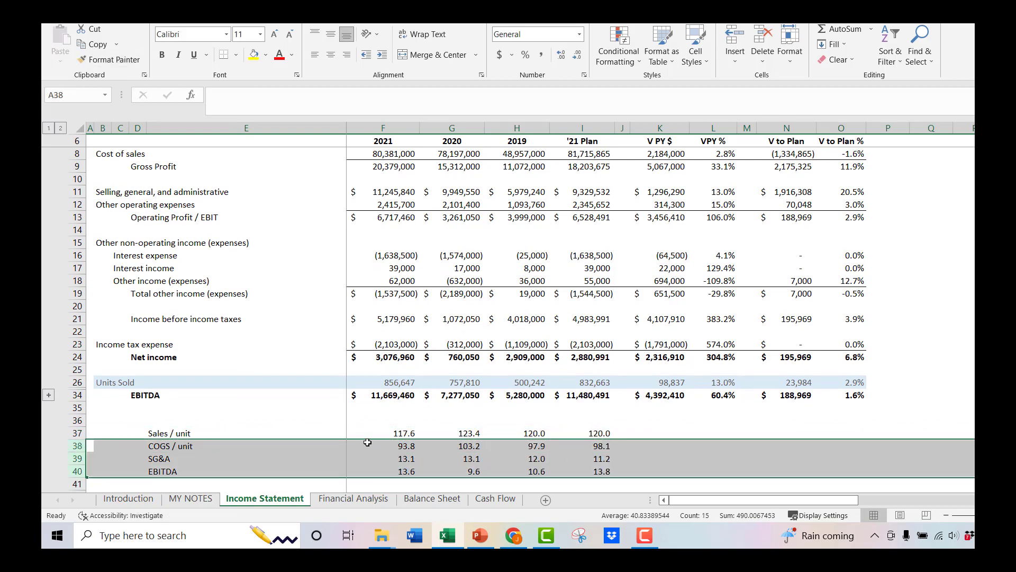
left_click(397, 445)
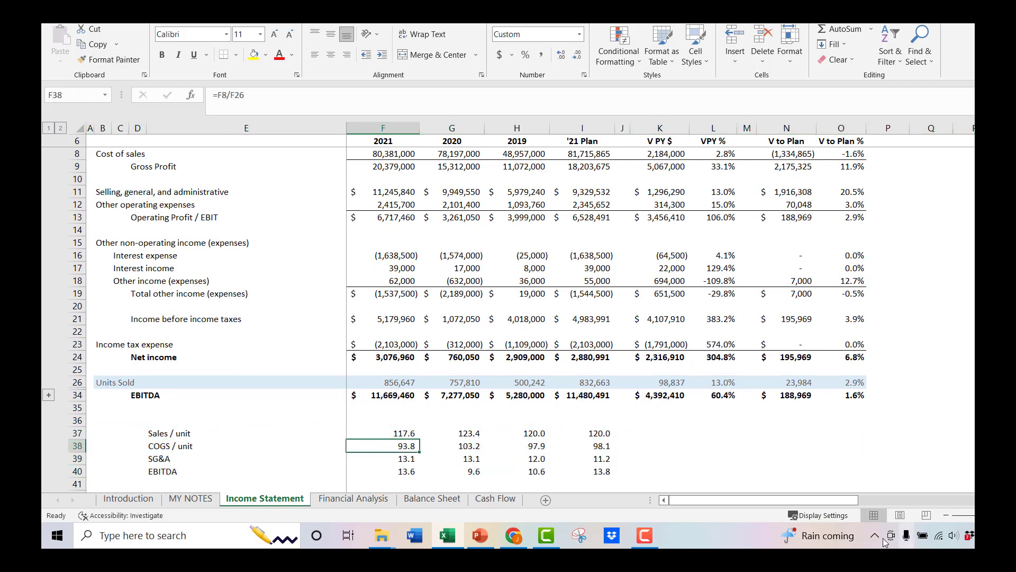
left_click_drag(582, 433, 582, 471)
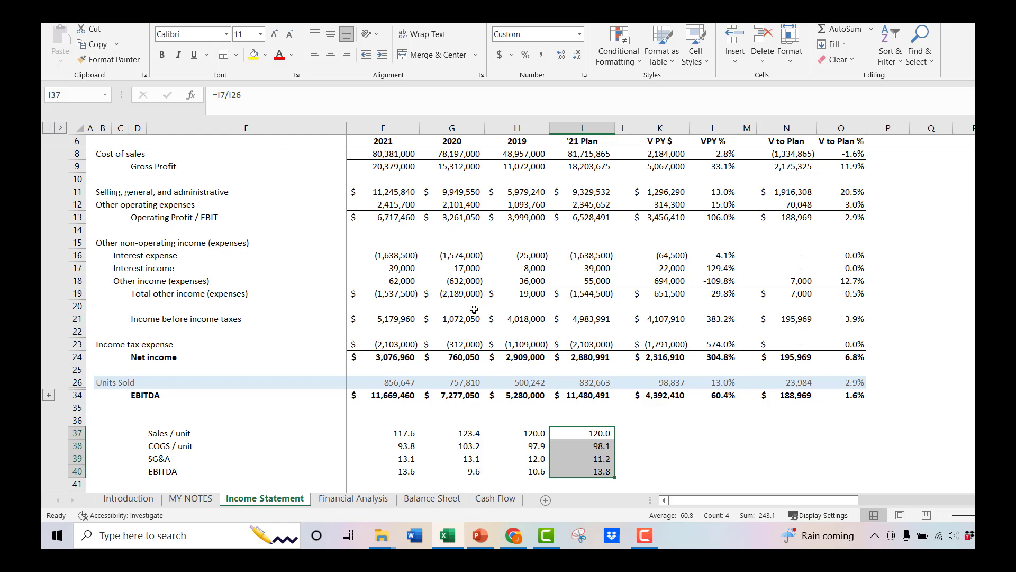
left_click(511, 459)
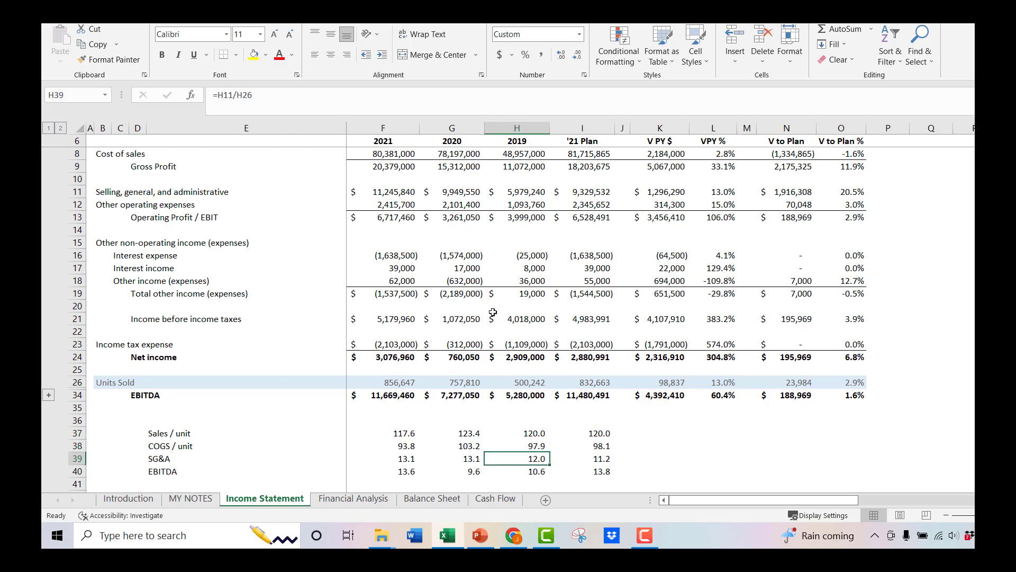
left_click(461, 460)
left_click(413, 459)
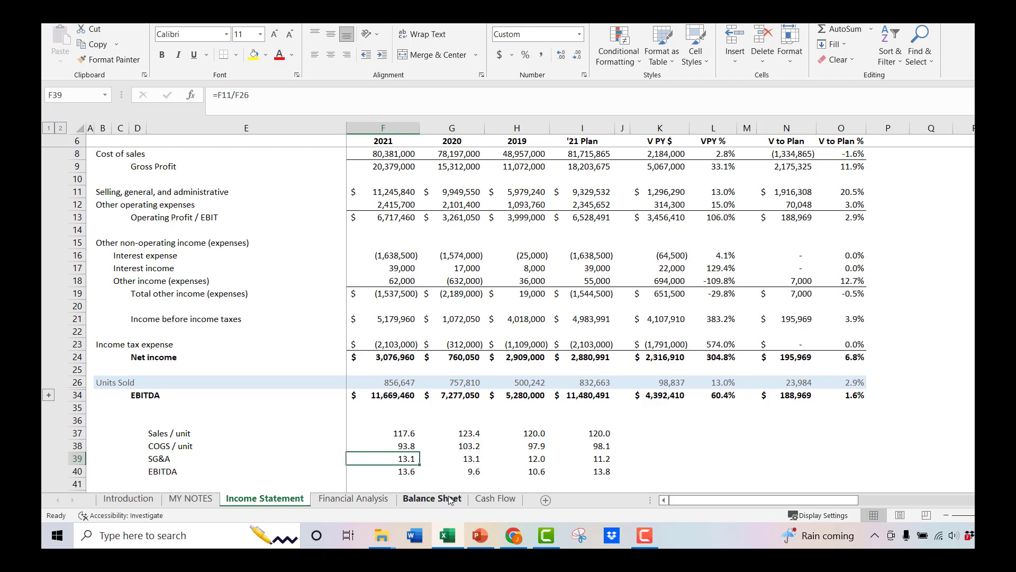
left_click(412, 472)
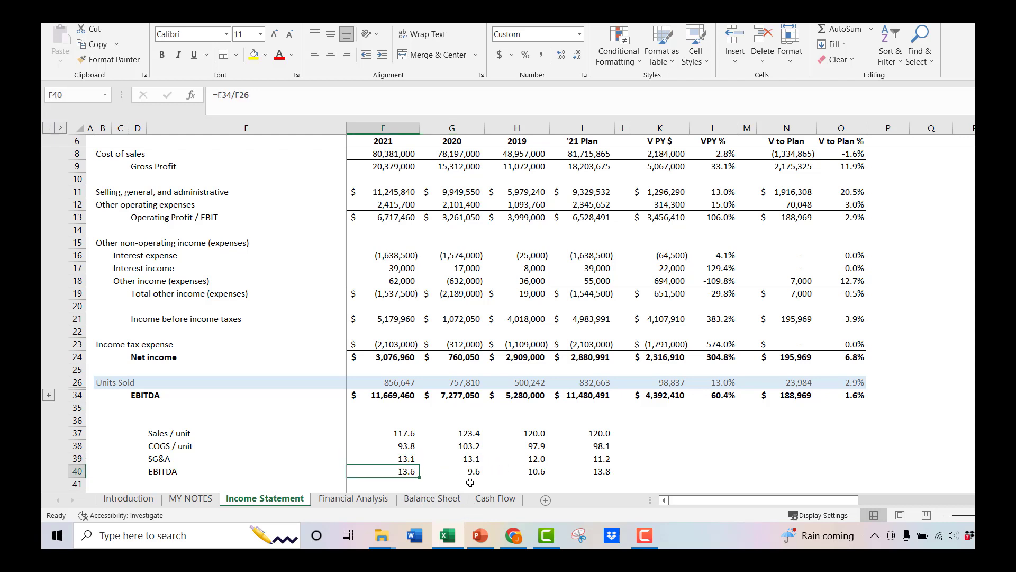